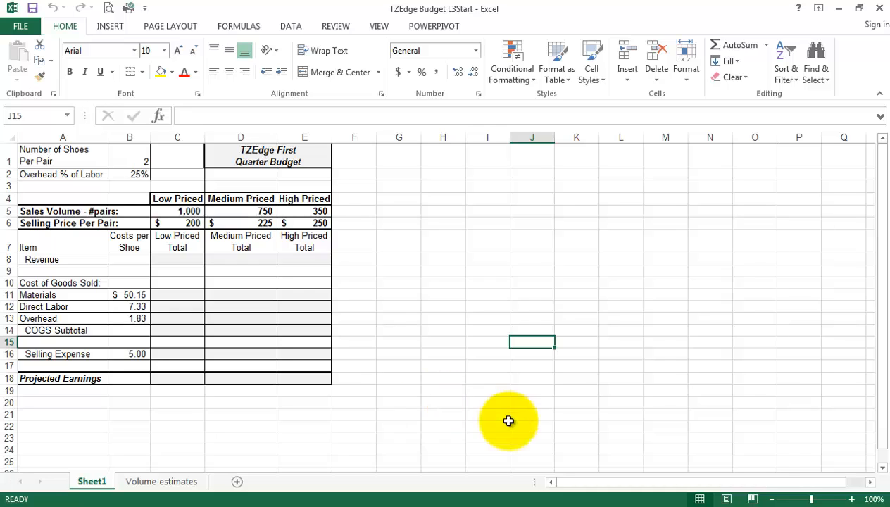
Zoom the TZEdge budget sheet in from the status bar to 130%.
left_click(852, 500)
left_click(852, 500)
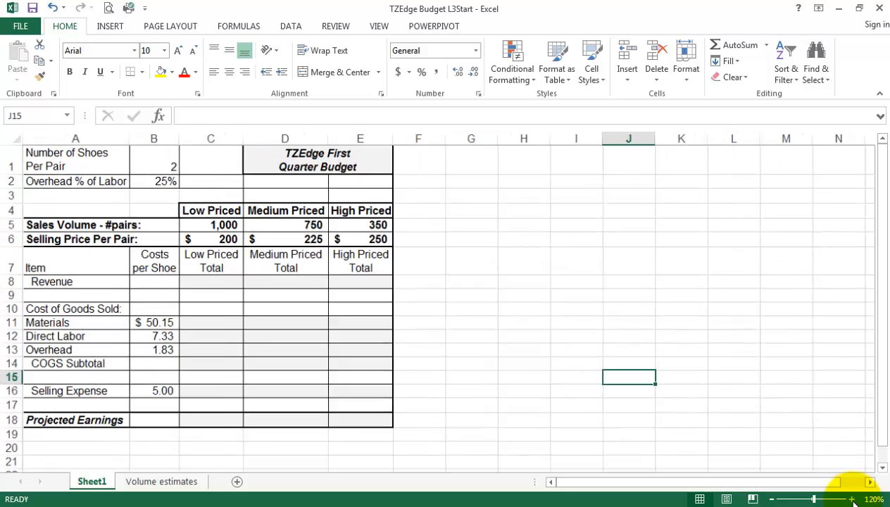
left_click(852, 499)
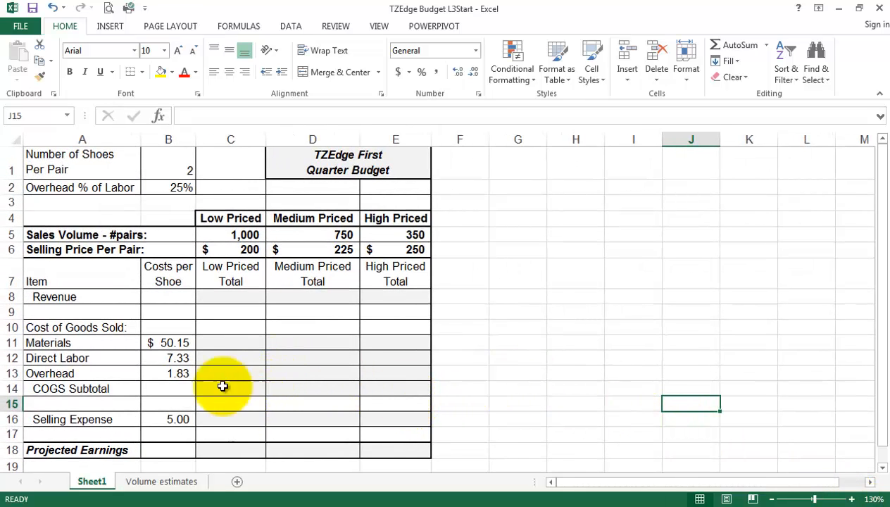
left_click(175, 342)
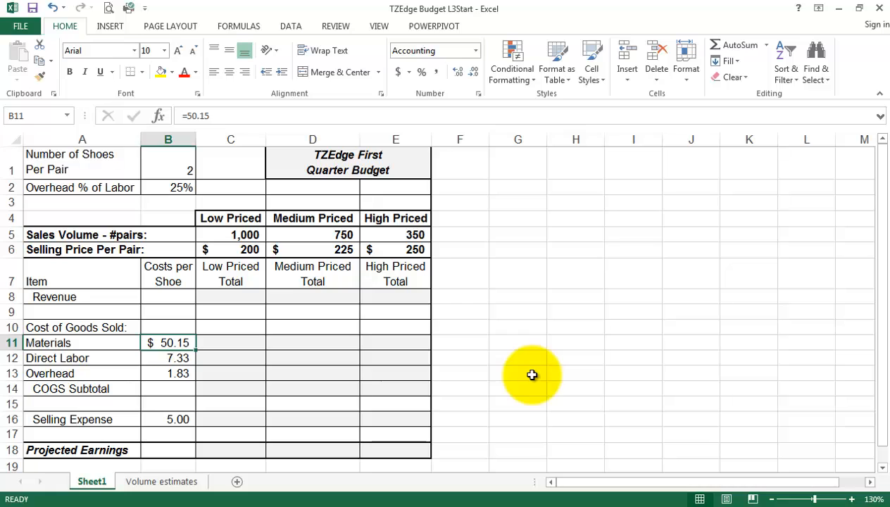
left_click(178, 359)
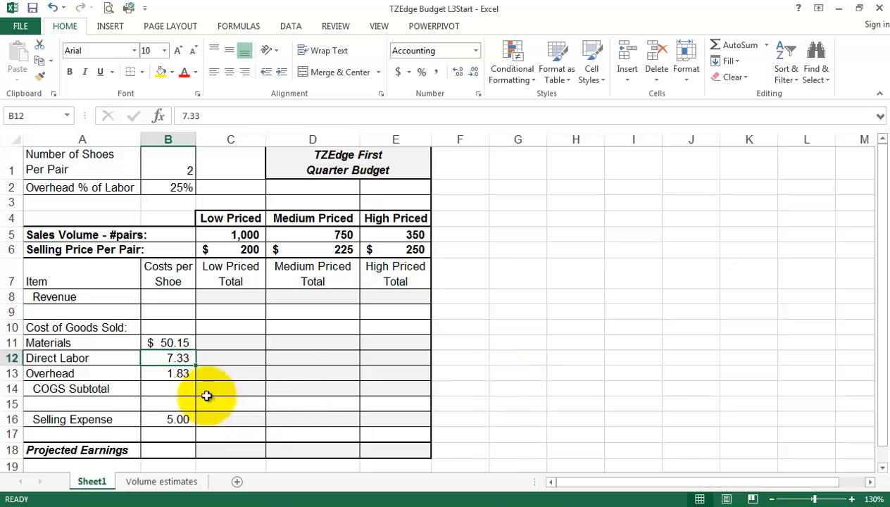
left_click(178, 373)
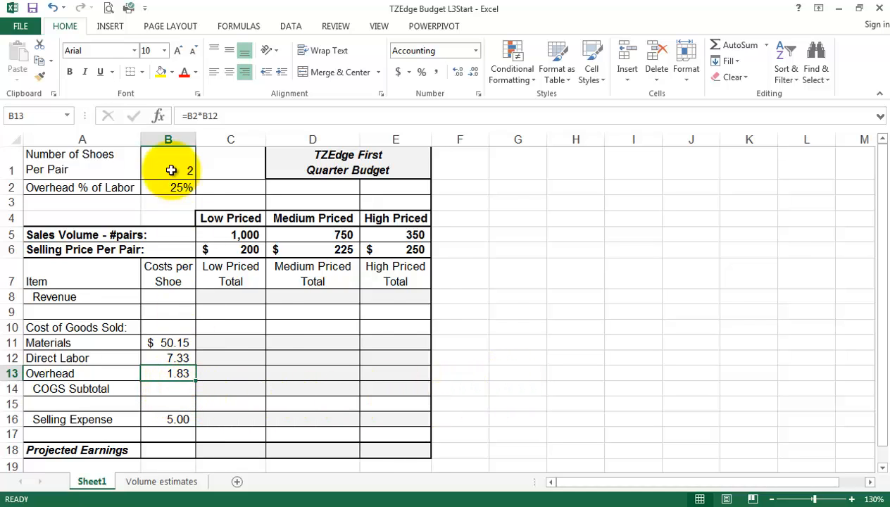
left_click(181, 190)
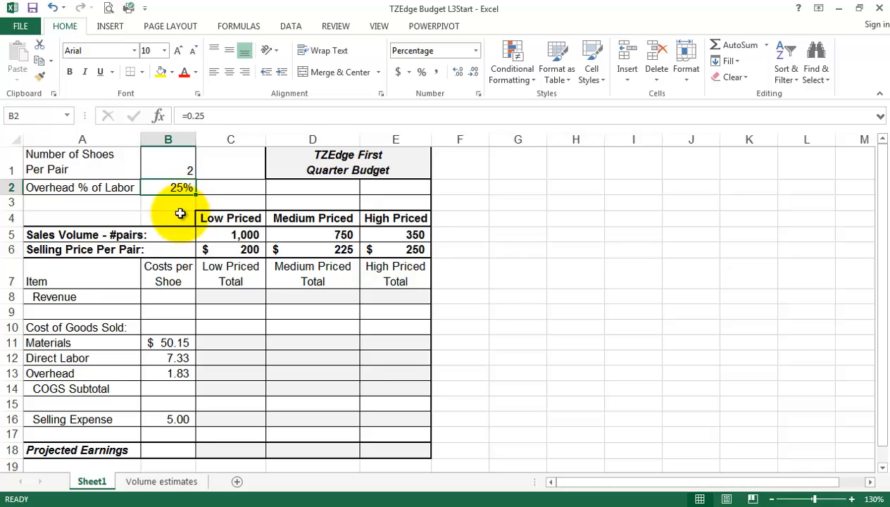
left_click(176, 358)
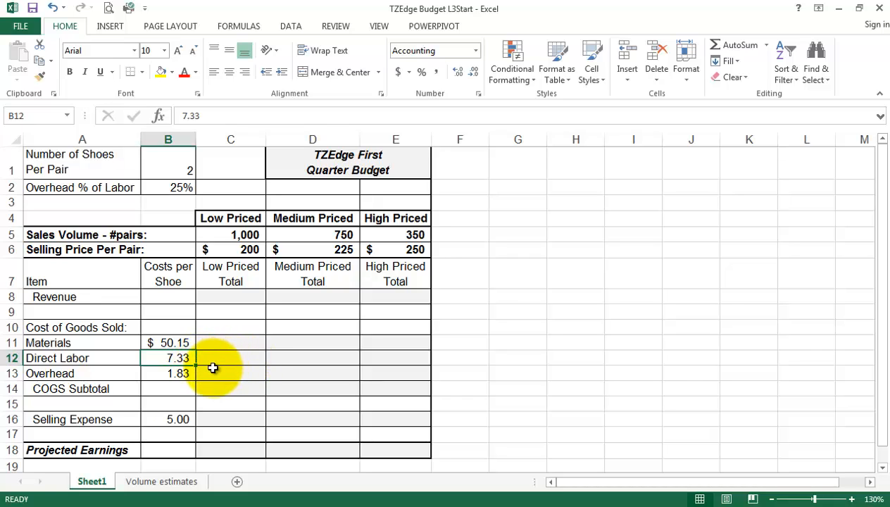
left_click(185, 187)
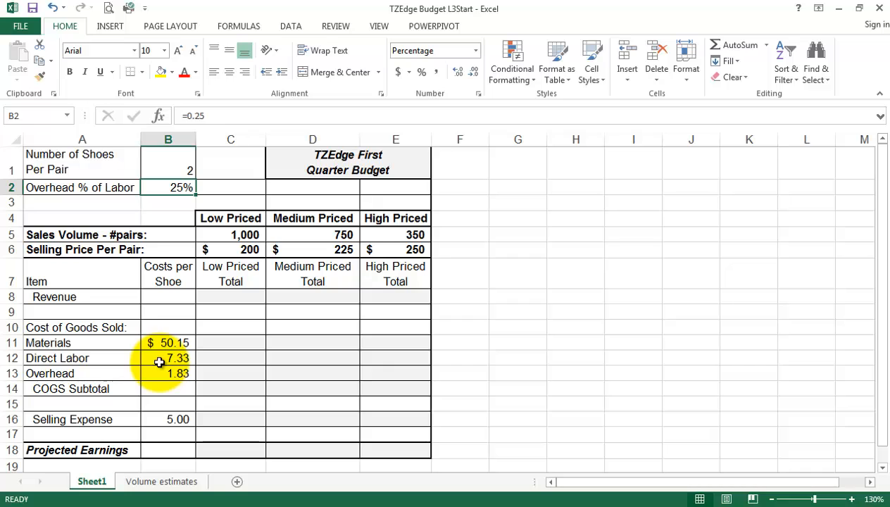
left_click_drag(178, 343, 178, 375)
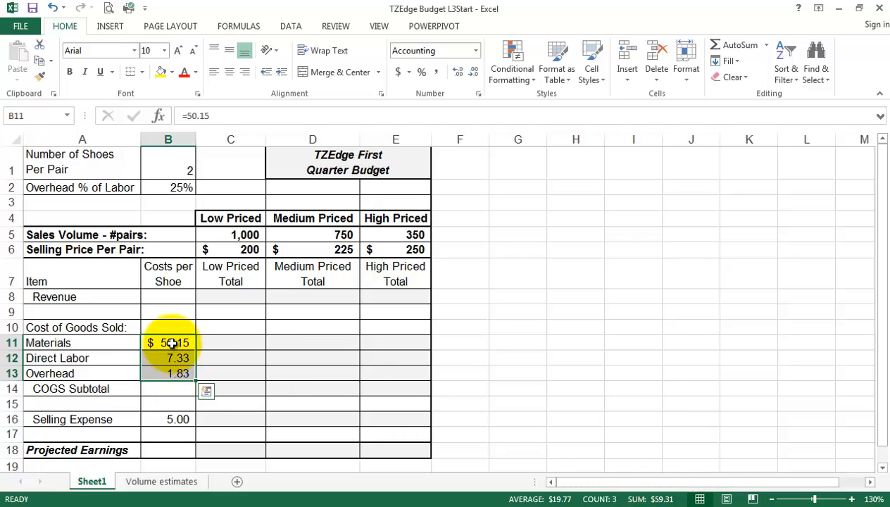
left_click(173, 424)
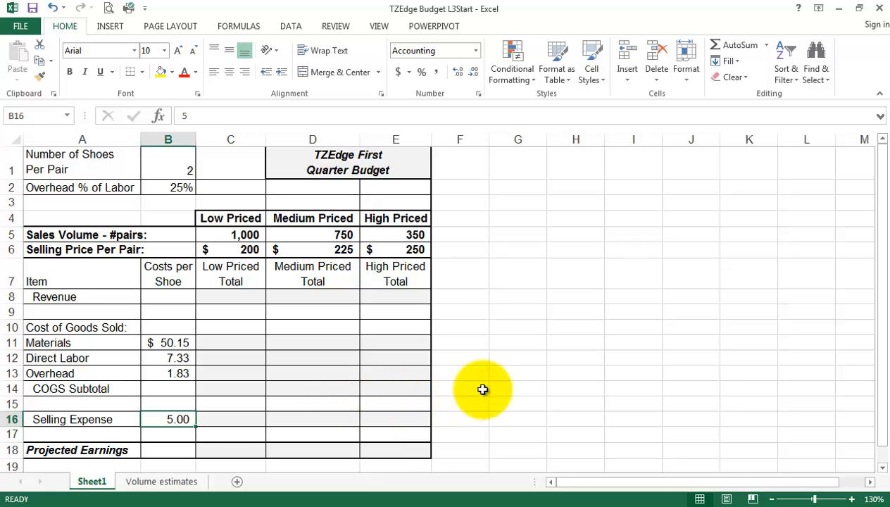
left_click_drag(169, 342, 171, 423)
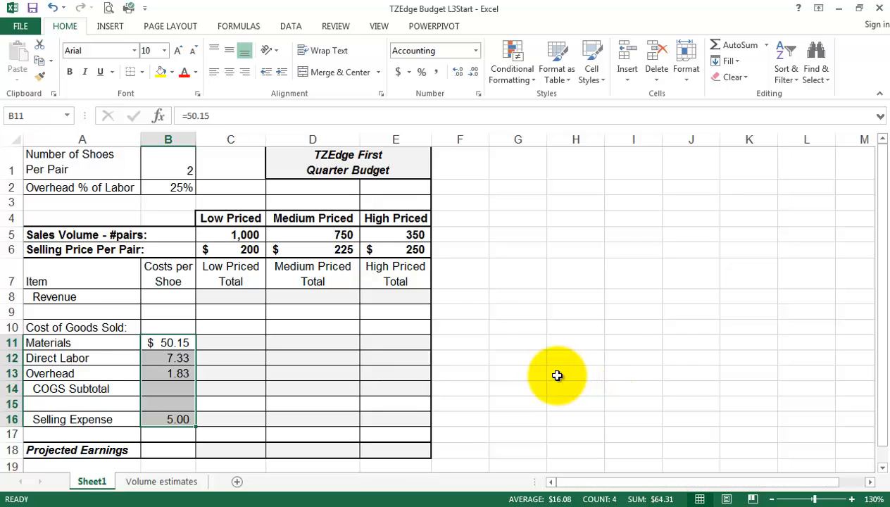
left_click(533, 360)
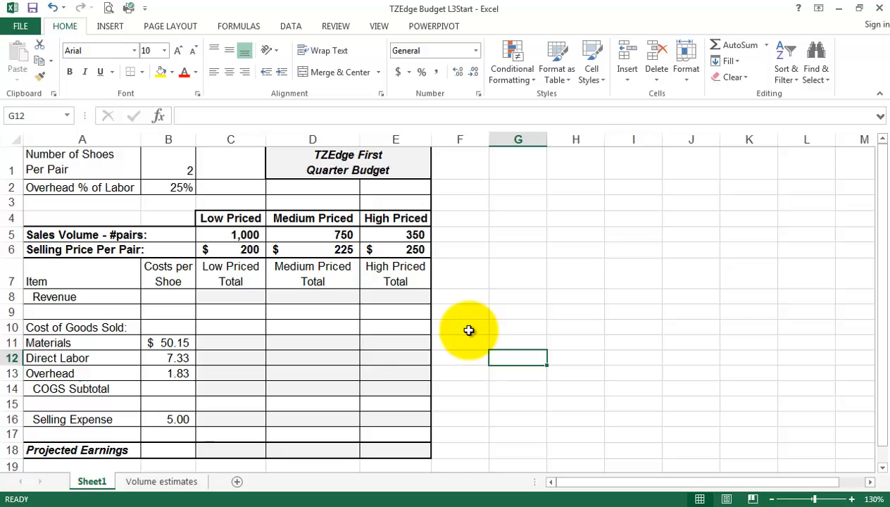
left_click(362, 163)
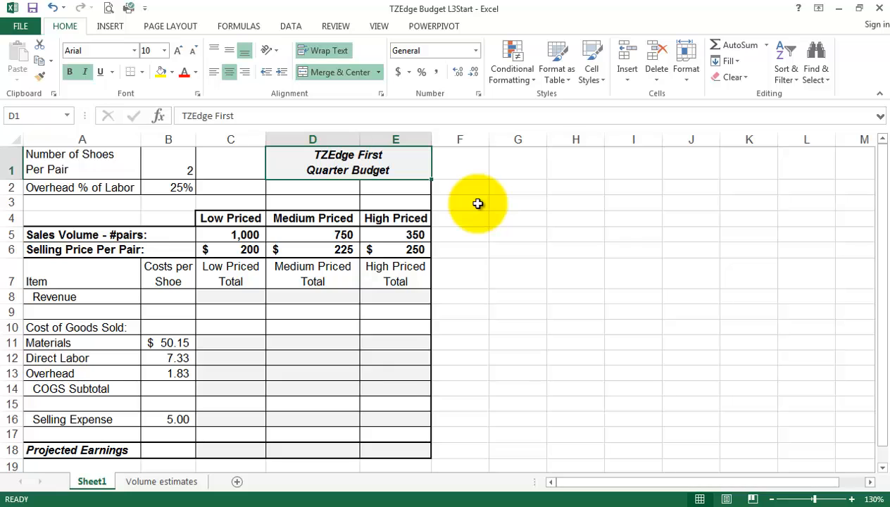
left_click(234, 236)
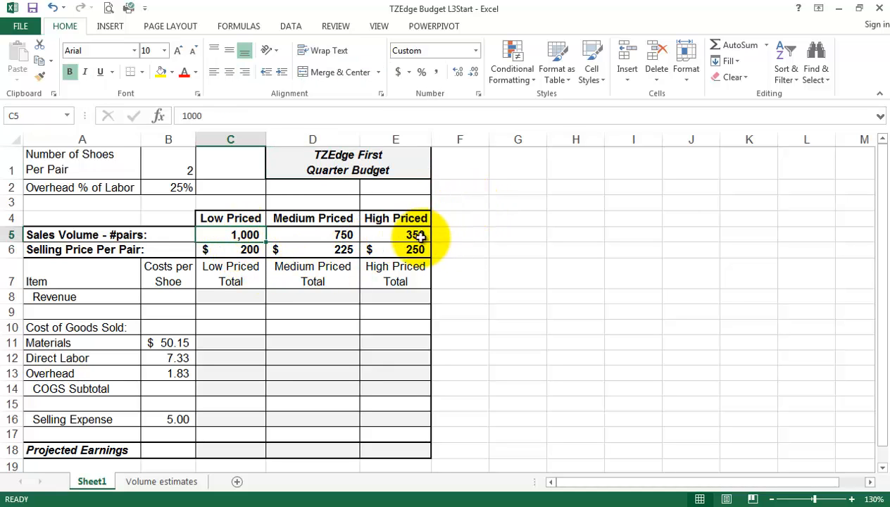
left_click(240, 248)
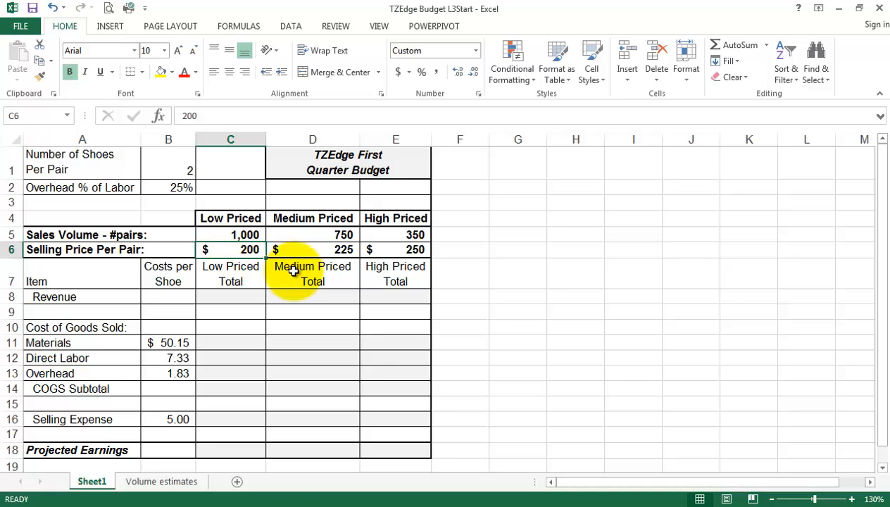
left_click(323, 252)
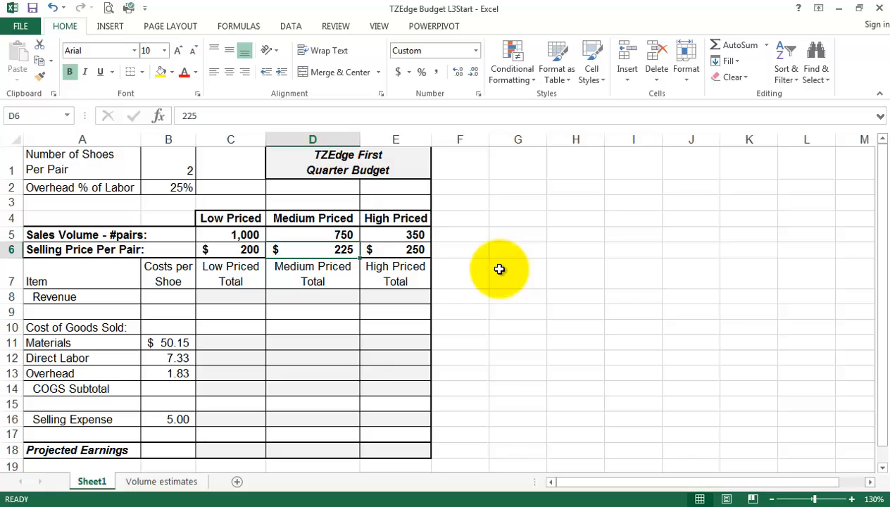
left_click(316, 235)
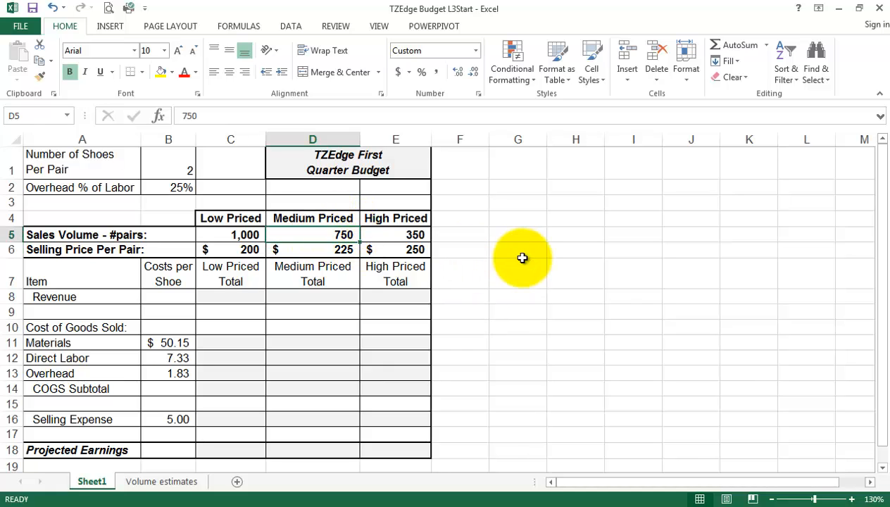
left_click(405, 250)
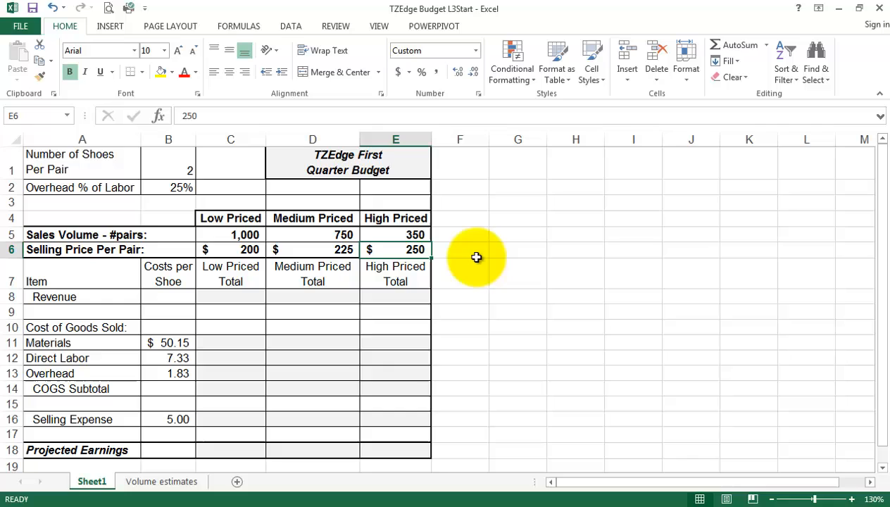
left_click(407, 234)
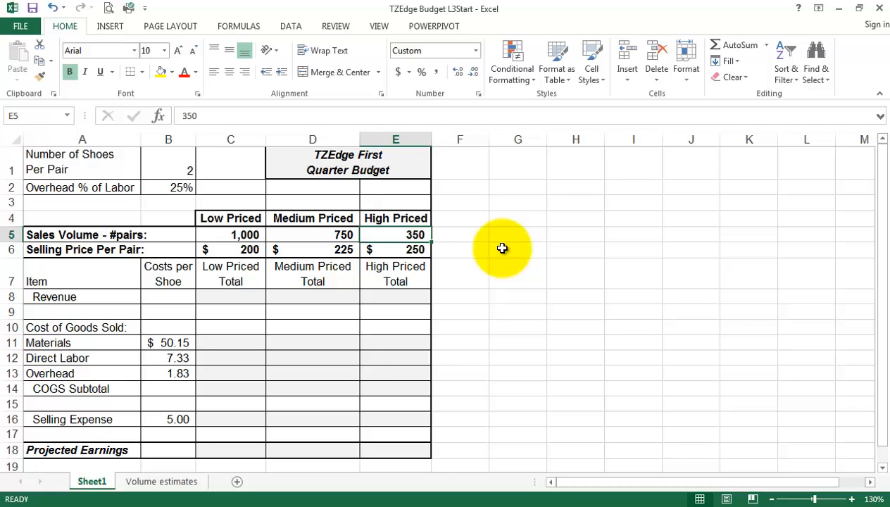
left_click_drag(239, 250, 382, 252)
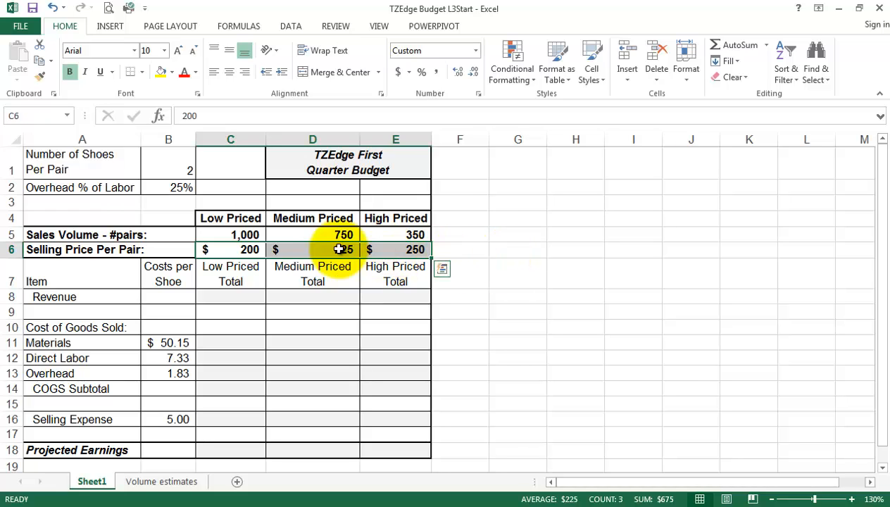
left_click(242, 235)
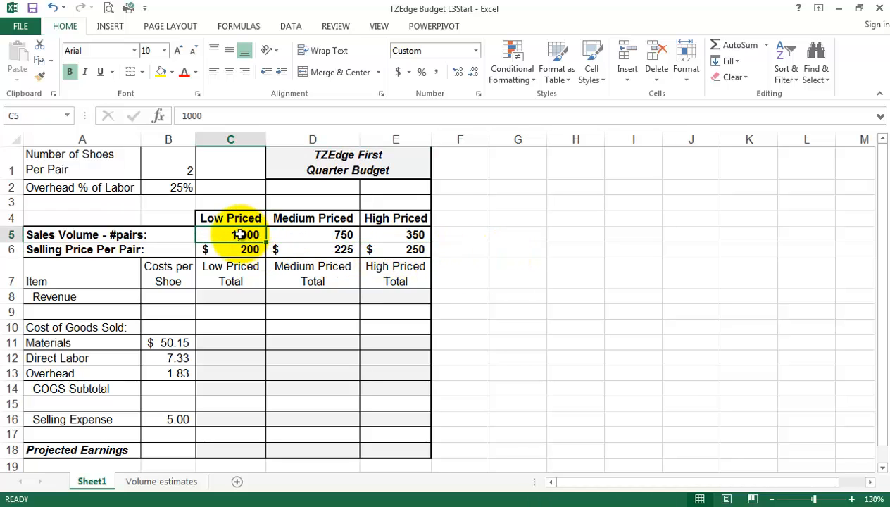
left_click_drag(285, 235, 384, 246)
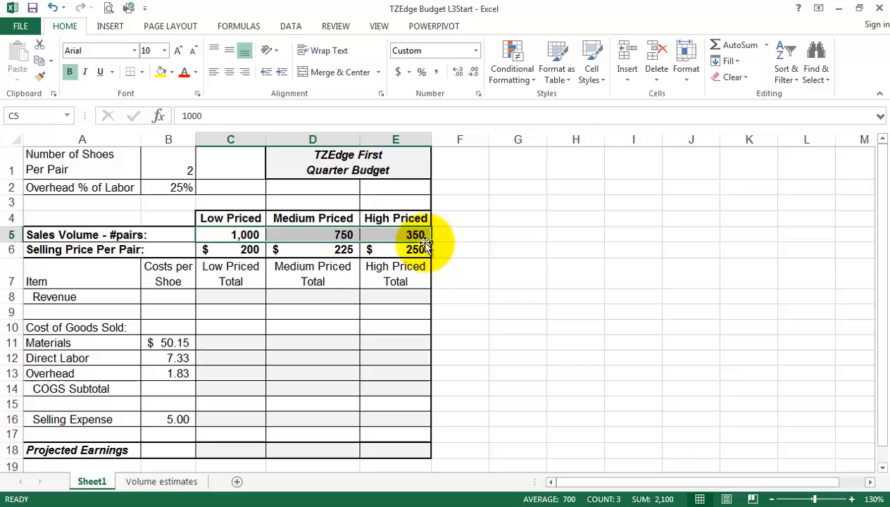
left_click(508, 236)
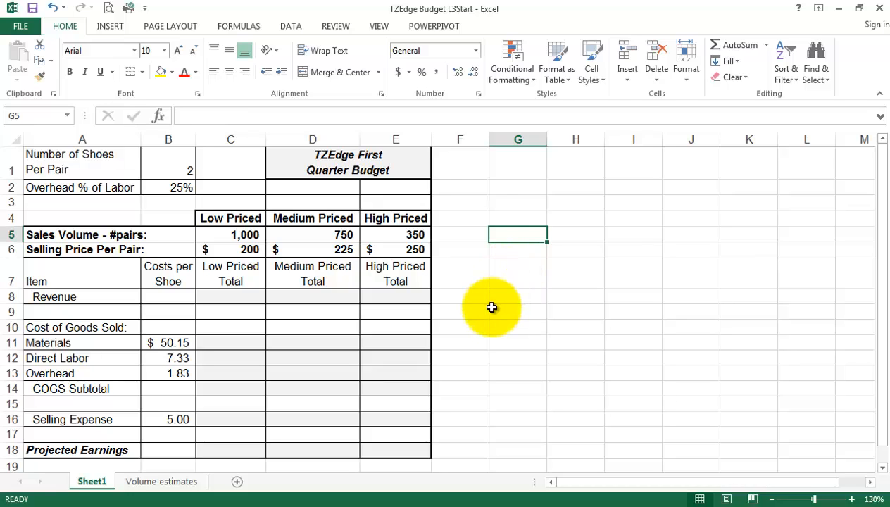
left_click(233, 450)
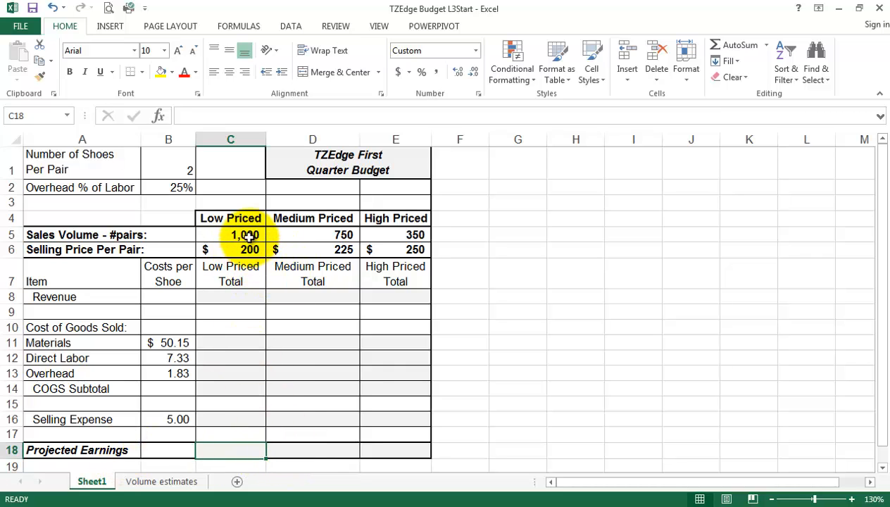
left_click(234, 219)
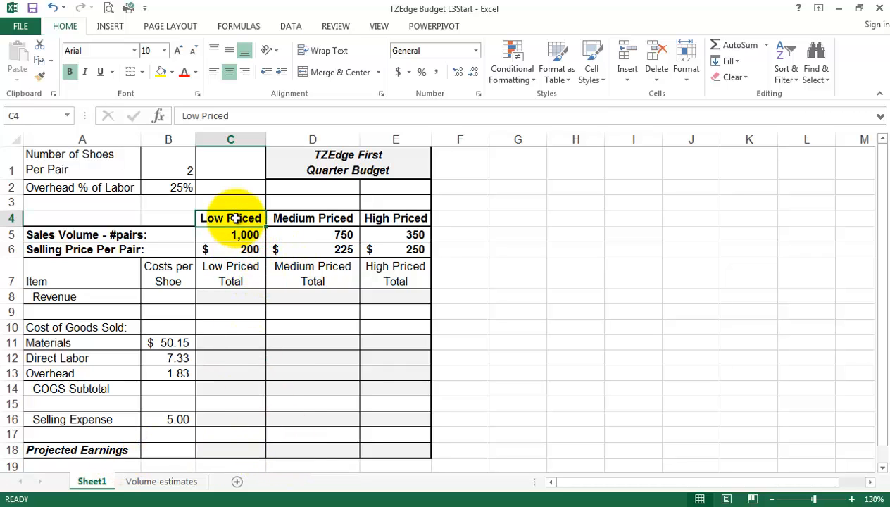
left_click(324, 218)
left_click(405, 218)
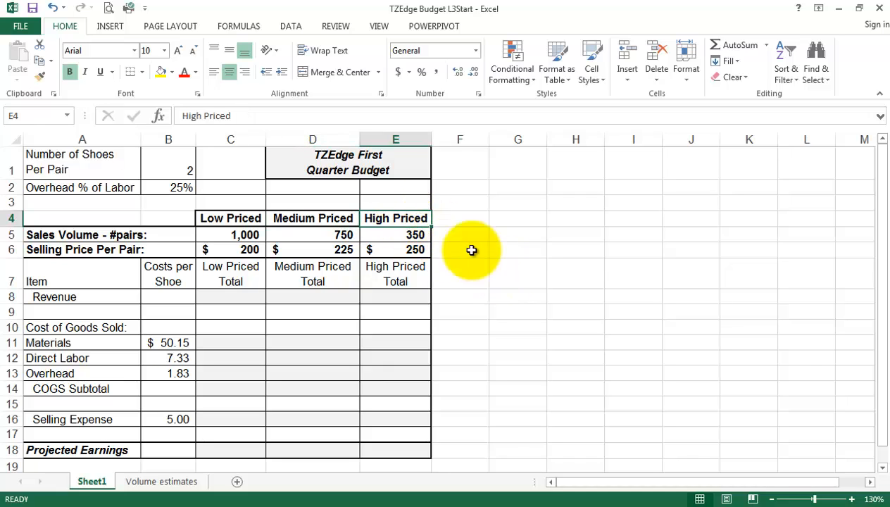
left_click(351, 168)
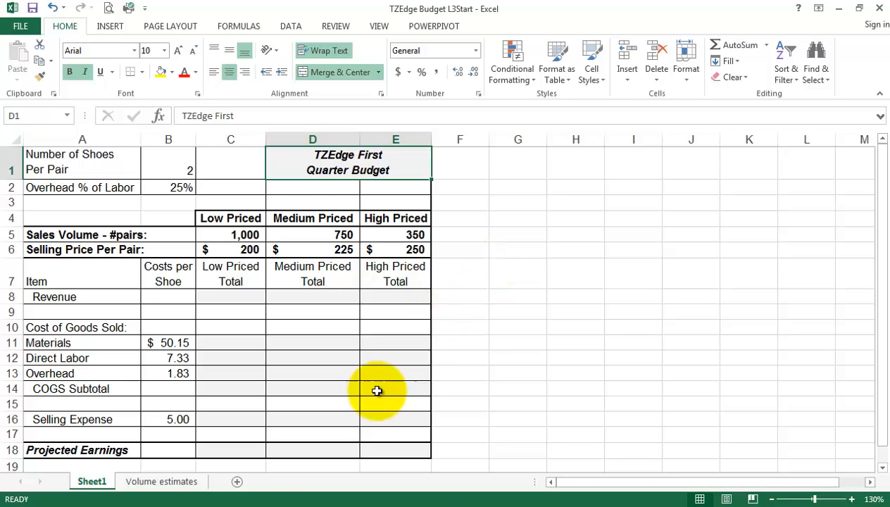
Show the Volume estimates sheet at 150% and review the Q1–Q4 volumes for each tier.
left_click(166, 485)
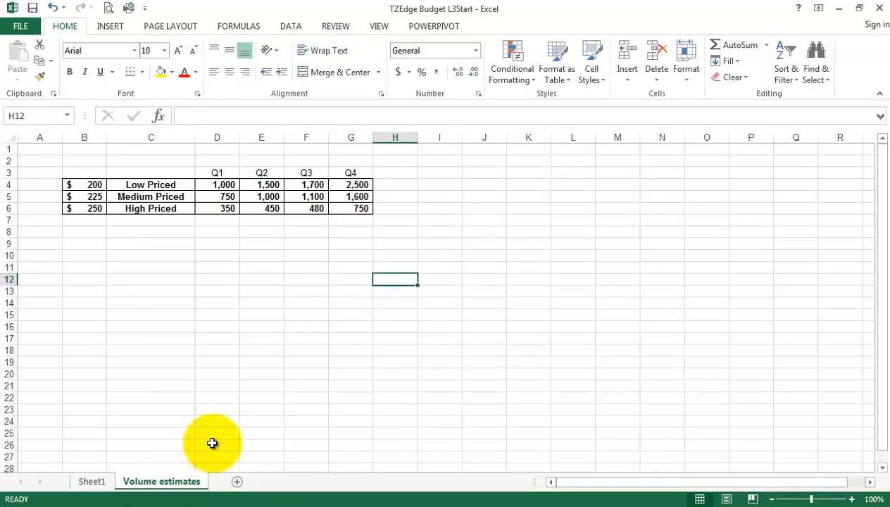
left_click(852, 499)
left_click(852, 500)
left_click(852, 499)
left_click(851, 499)
left_click(852, 499)
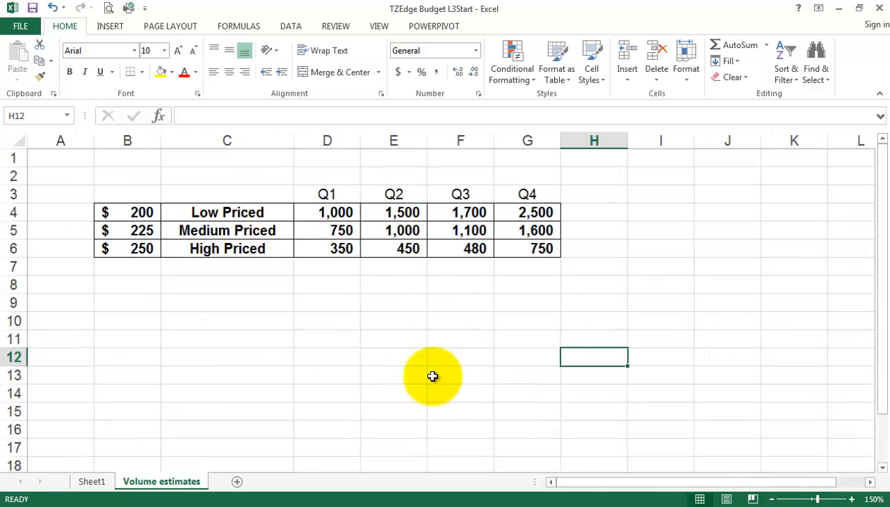
left_click(338, 212)
left_click(341, 231)
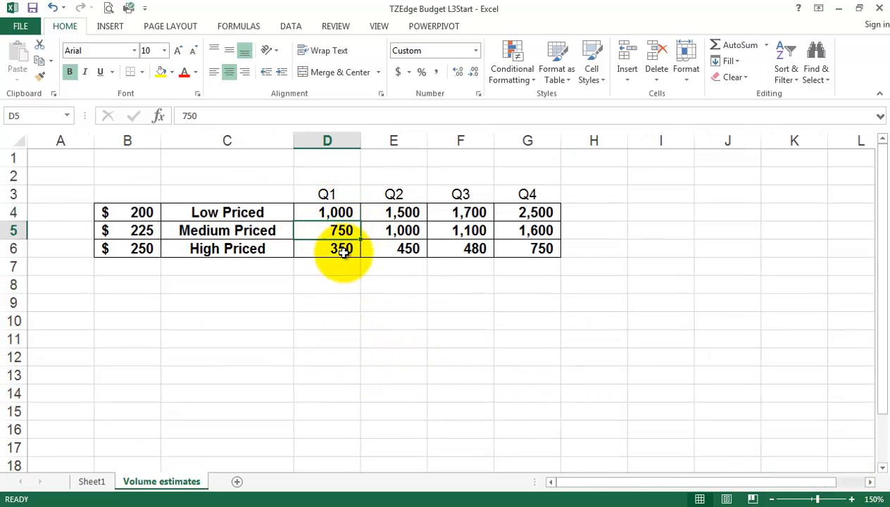
left_click(340, 250)
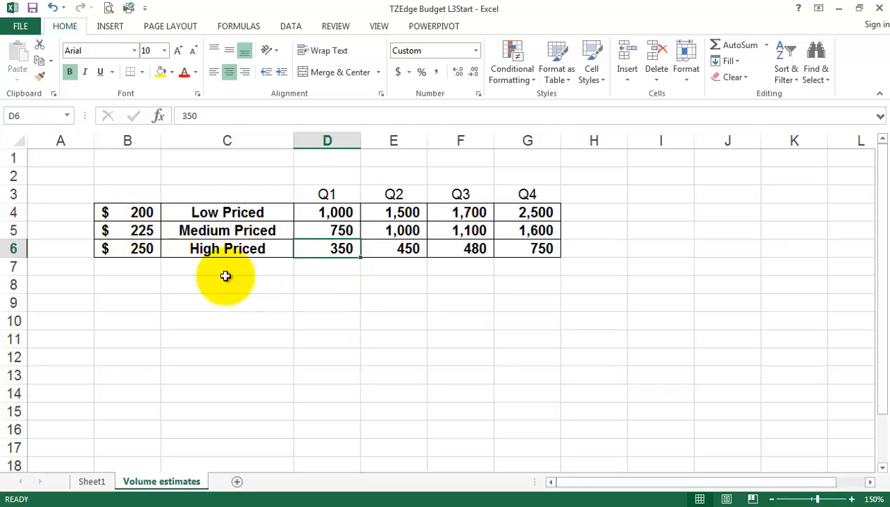
left_click(398, 212)
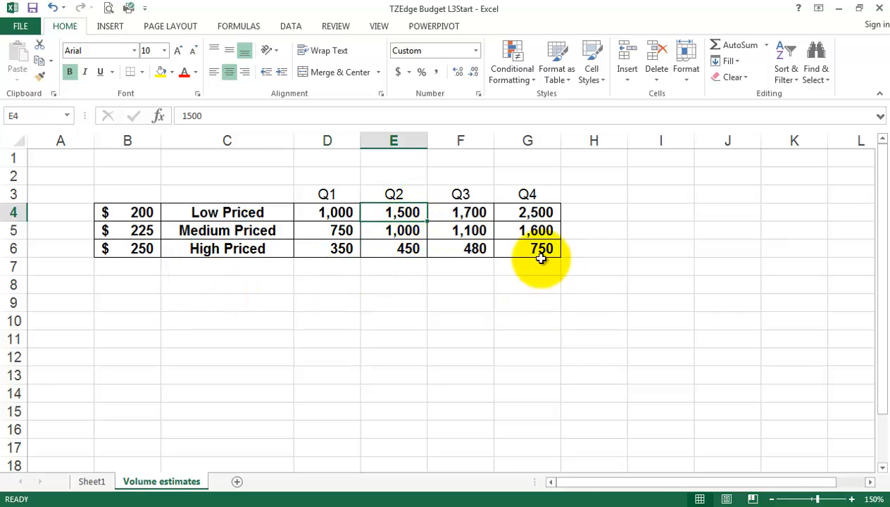
left_click(477, 214)
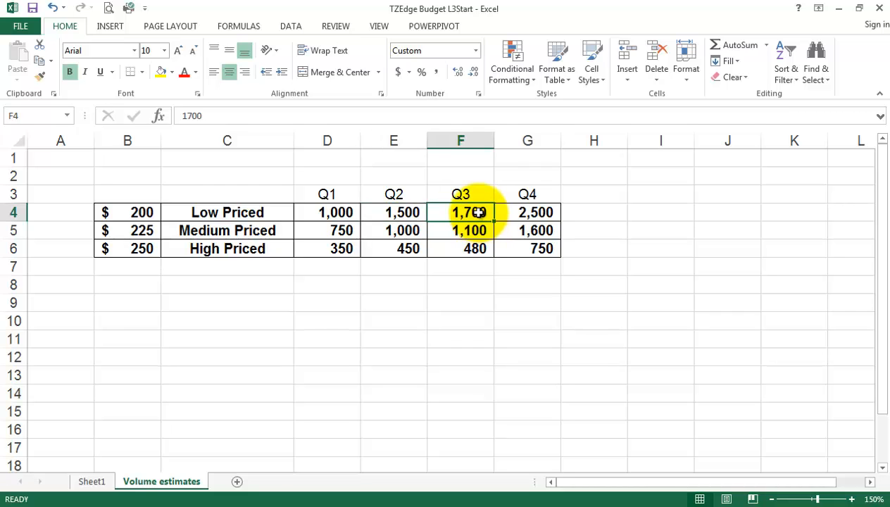
left_click(538, 212)
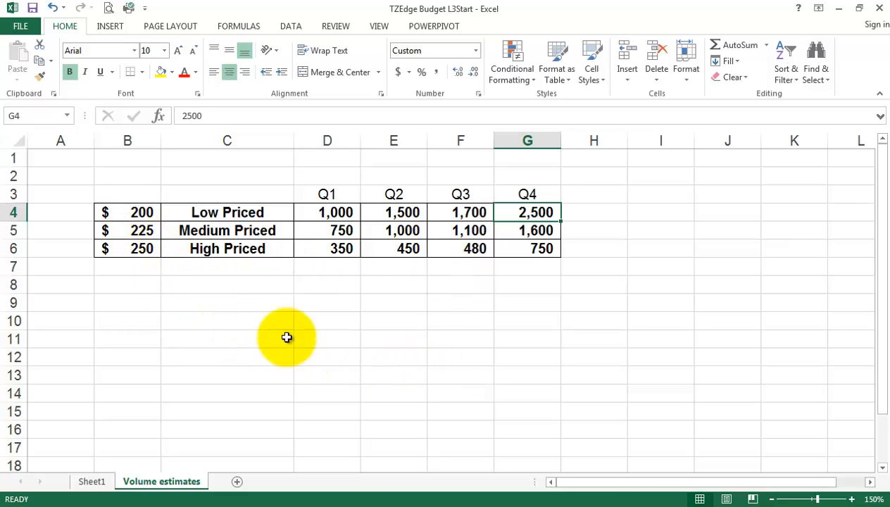
Check the tier prices of $200, $225 and $250, then return to Sheet1.
left_click(139, 212)
left_click(137, 230)
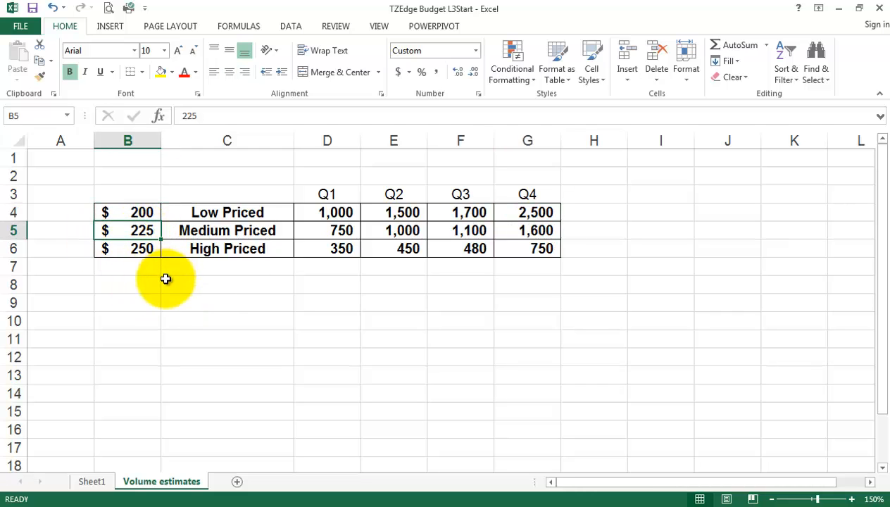
left_click(131, 250)
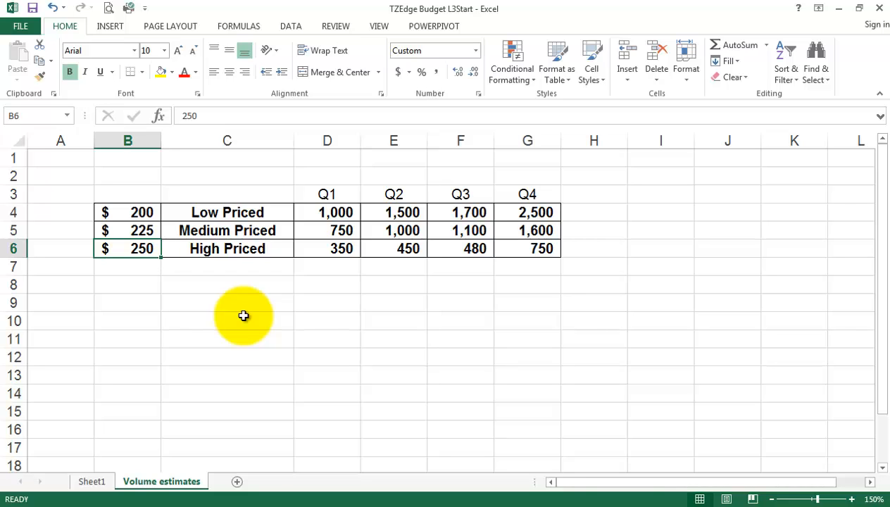
left_click(140, 232)
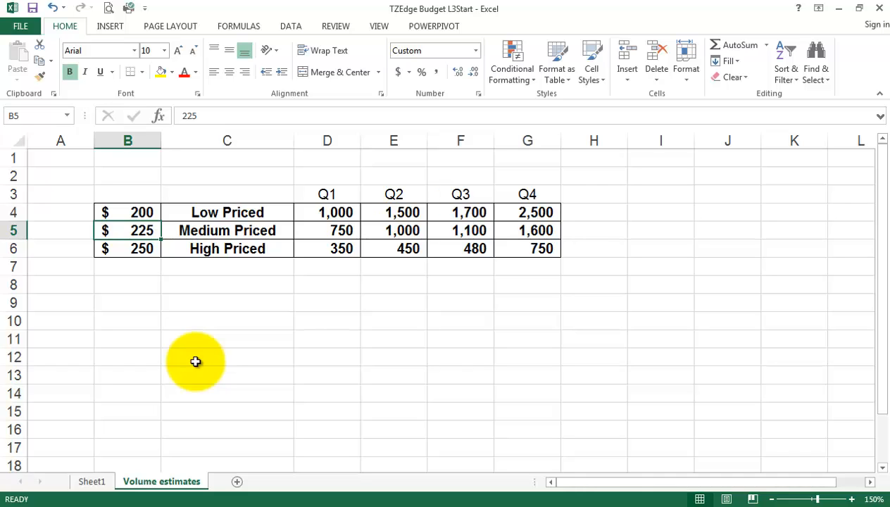
left_click(93, 482)
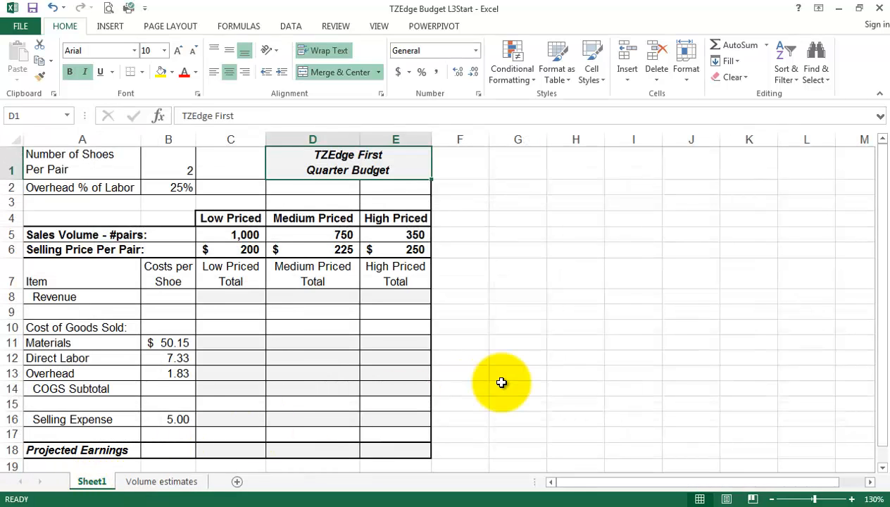
left_click(237, 343)
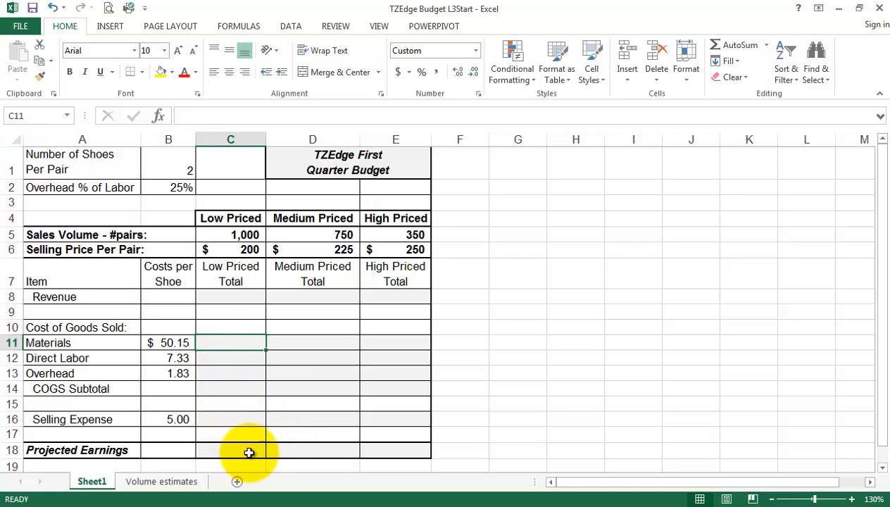
left_click(234, 300)
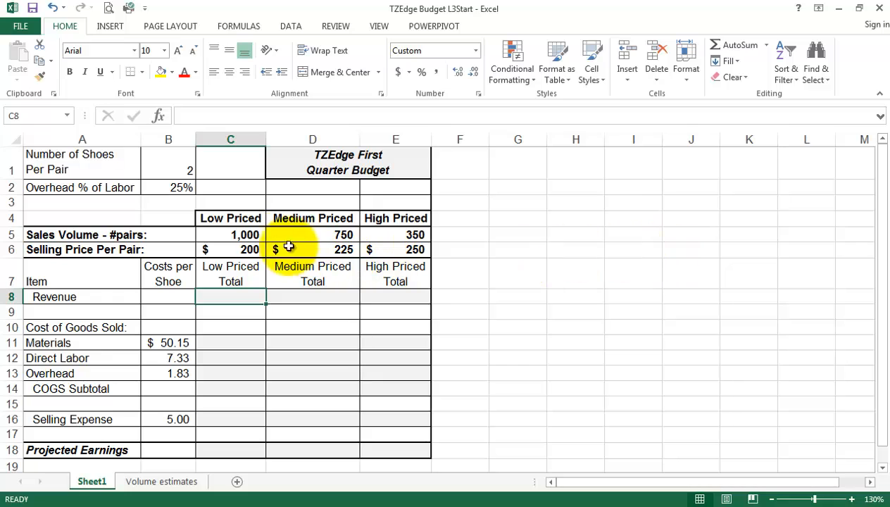
left_click(232, 233)
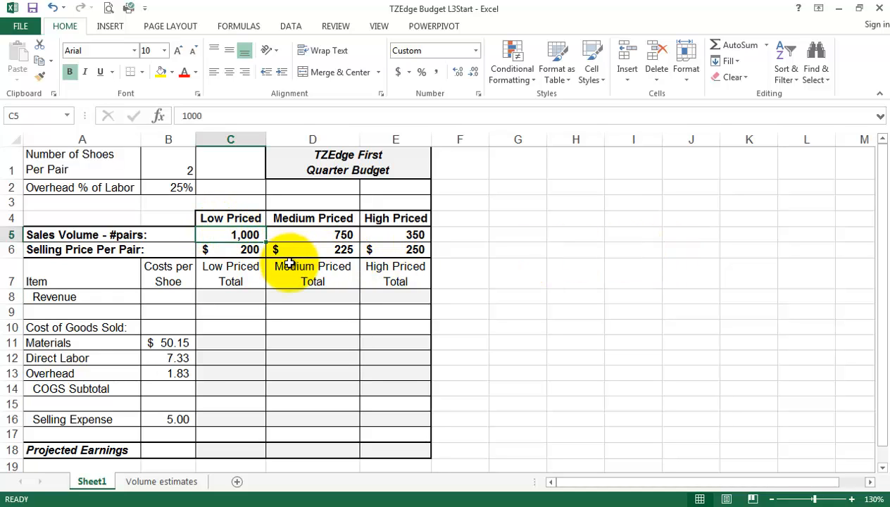
Enter =C5*C6 in C8 so Low Priced revenue shows $200,000.
left_click(243, 249)
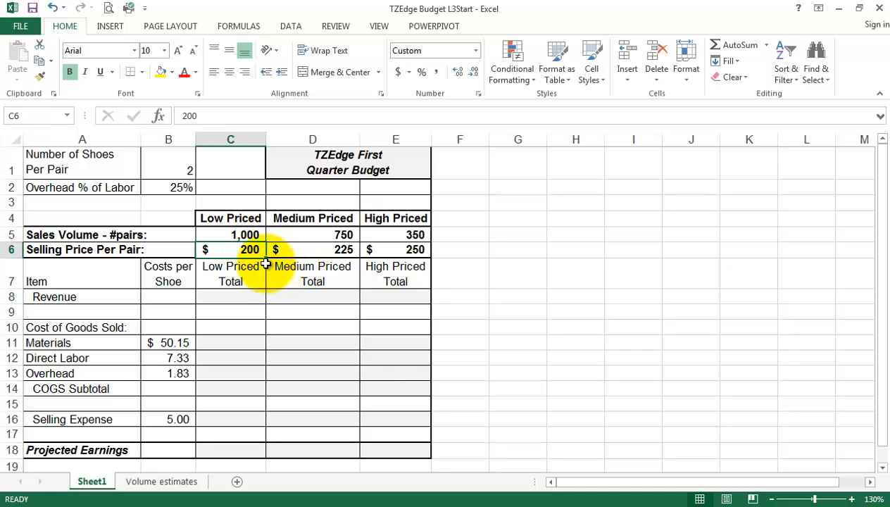
left_click(240, 298)
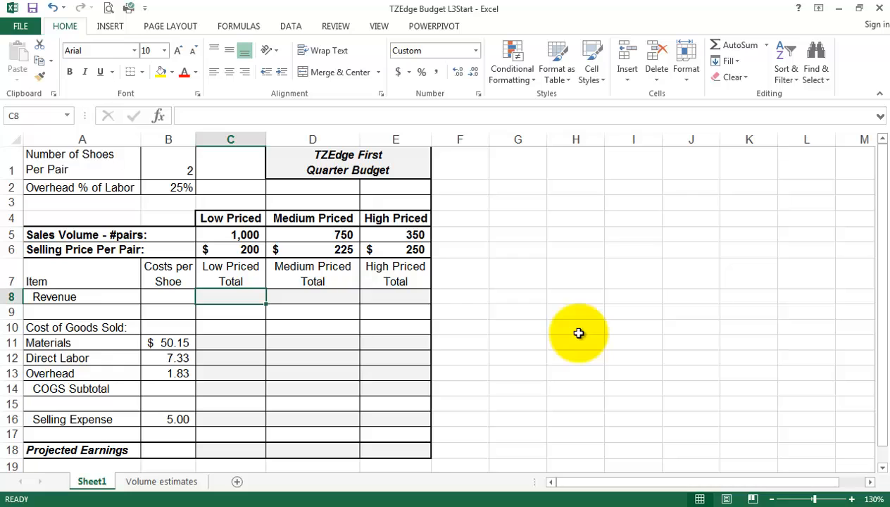
type("=")
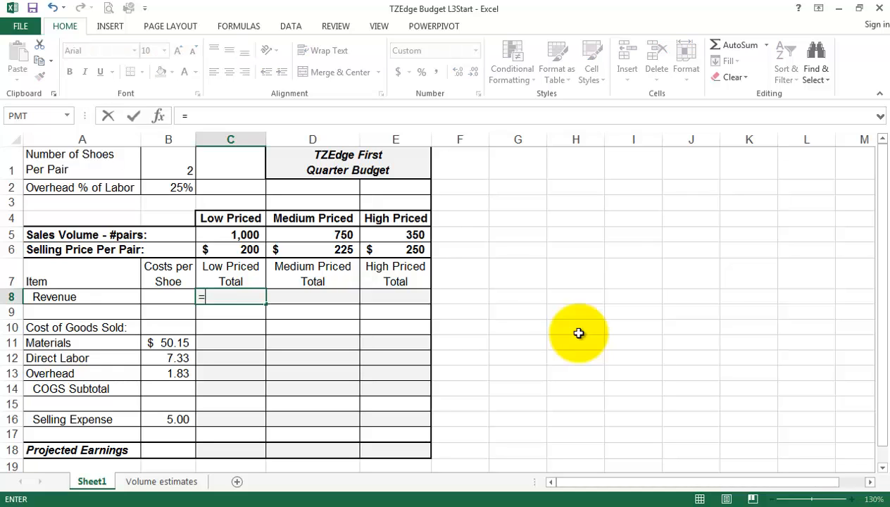
left_click(243, 236)
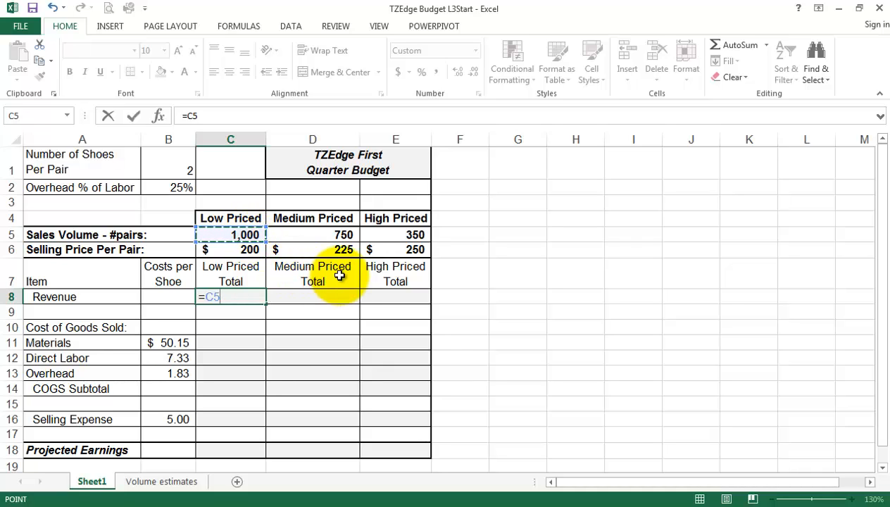
type("*")
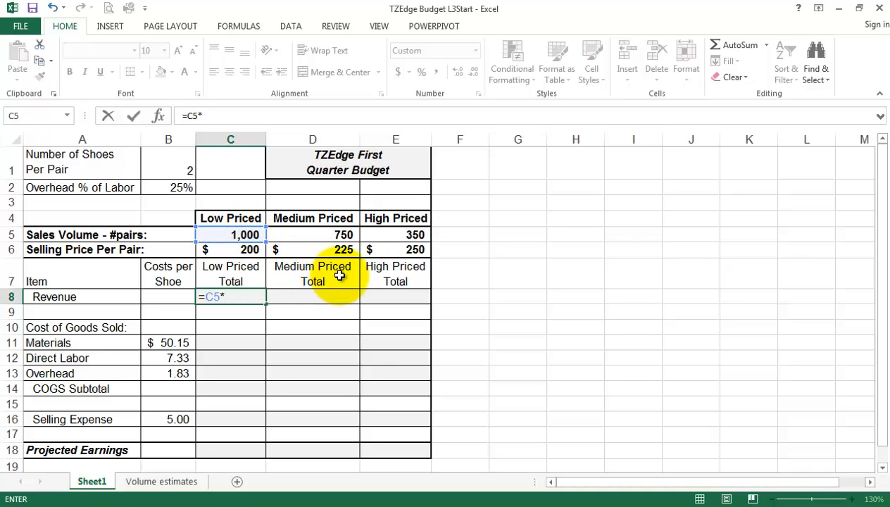
left_click(224, 250)
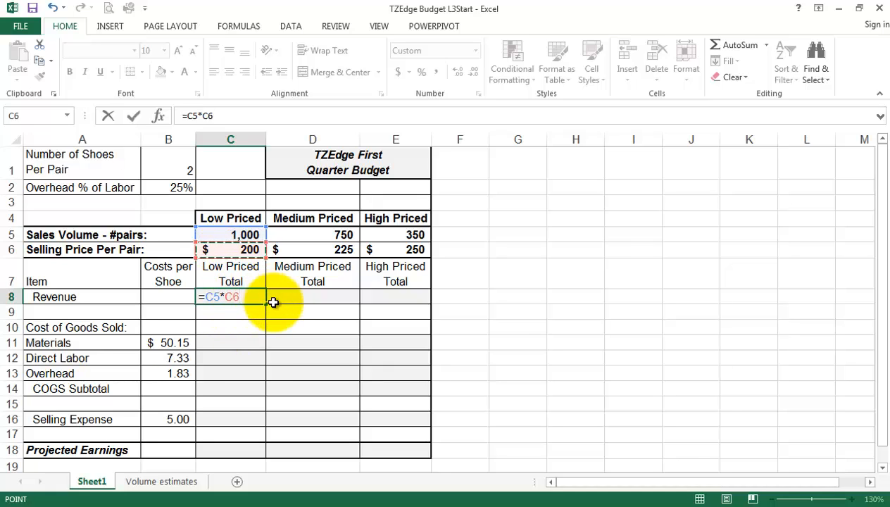
key("Return")
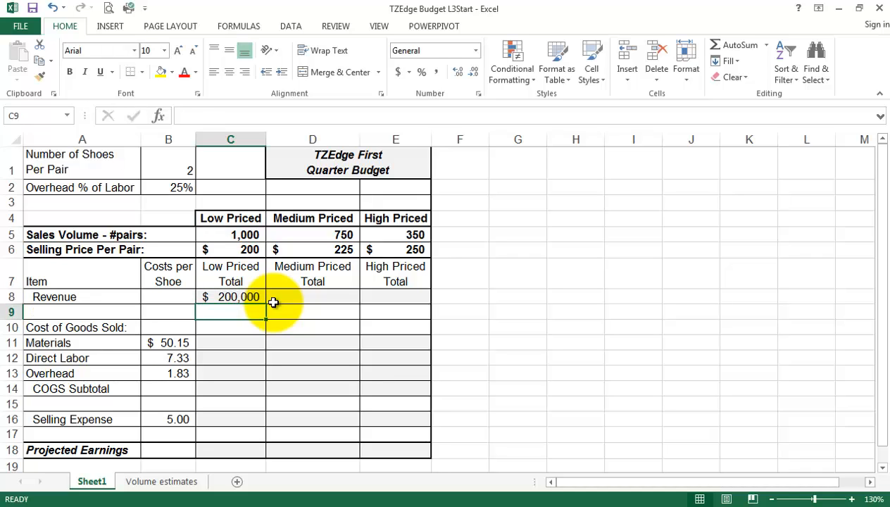
left_click(223, 297)
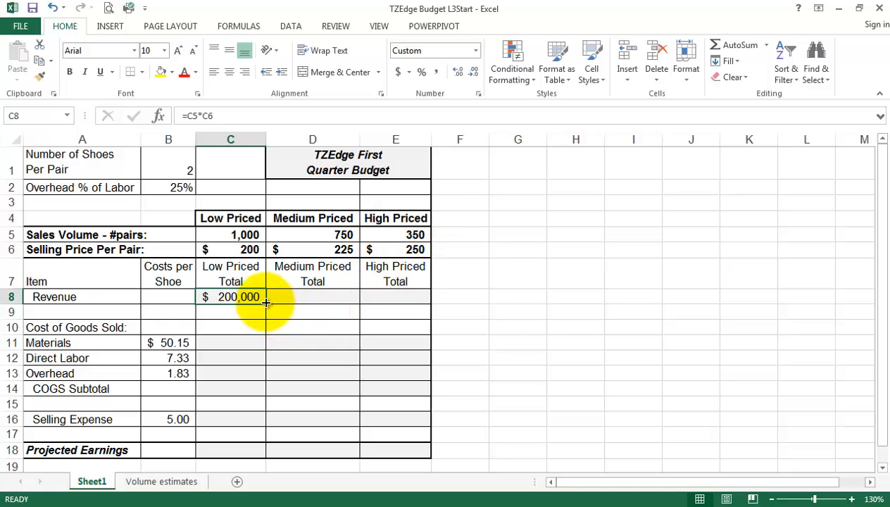
Fill the C8 revenue formula into D8 and E8, giving $168,750 and $87,500.
left_click_drag(266, 303, 355, 303)
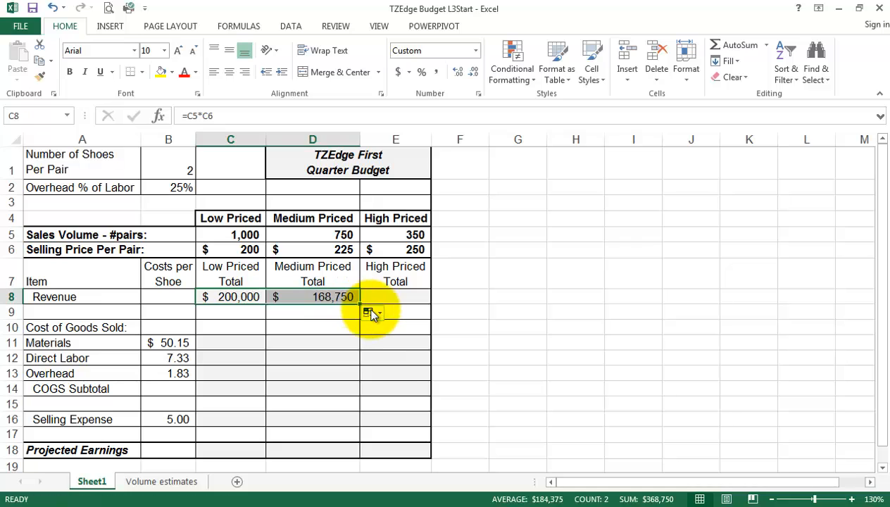
left_click(323, 296)
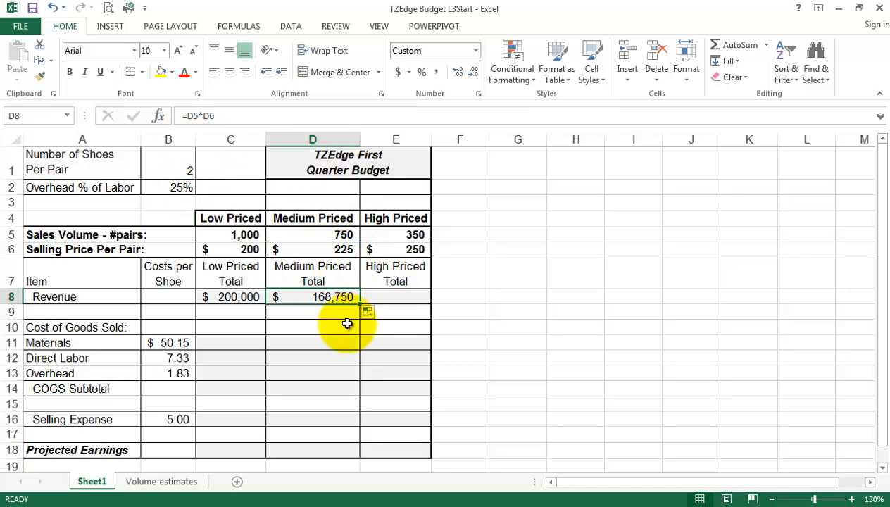
left_click_drag(357, 301, 423, 300)
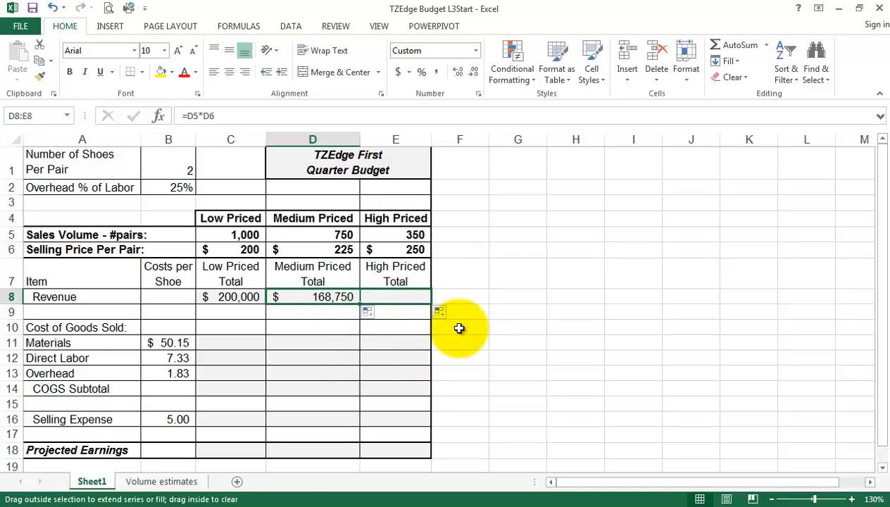
left_click(398, 297)
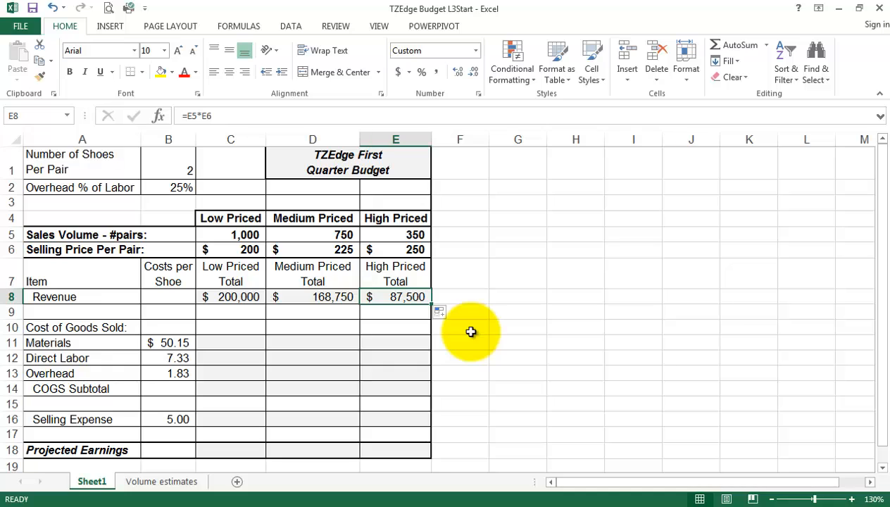
left_click(218, 298)
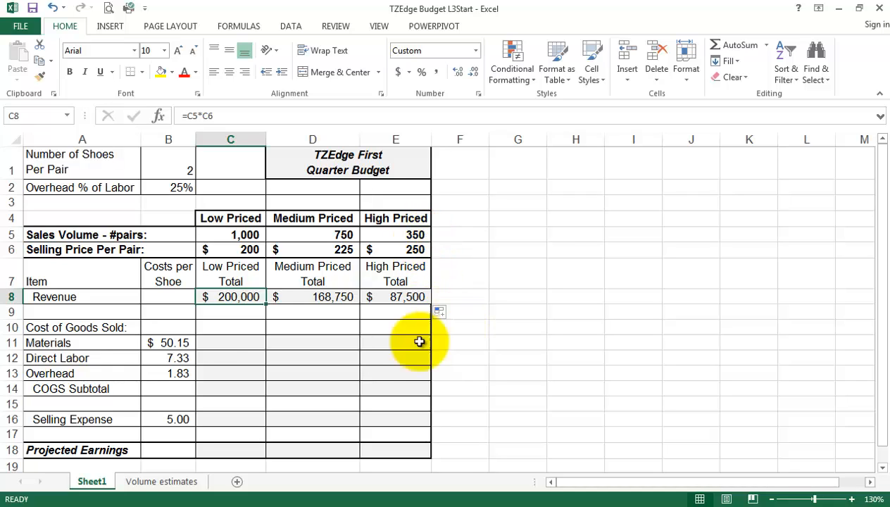
left_click(238, 345)
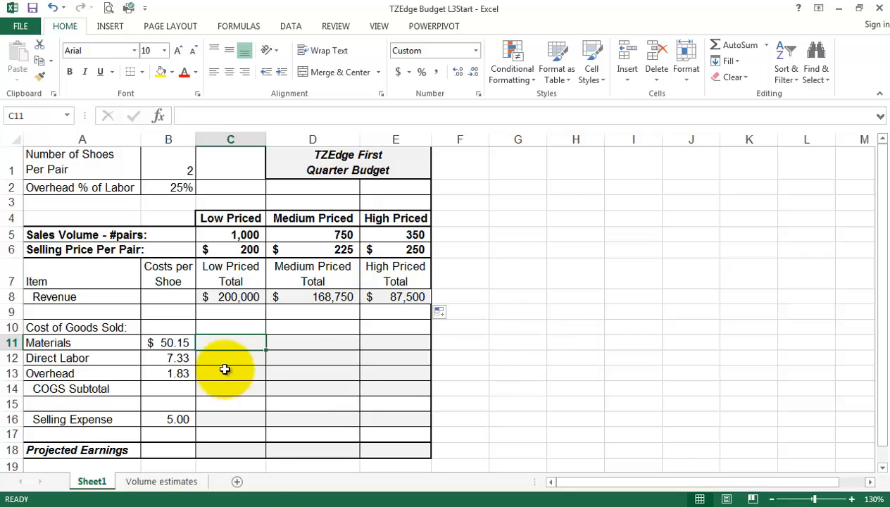
left_click(171, 343)
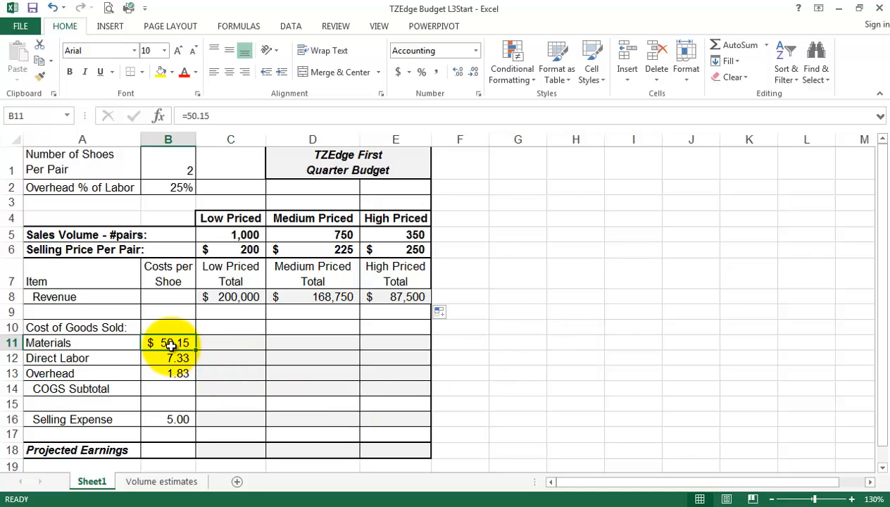
left_click(237, 343)
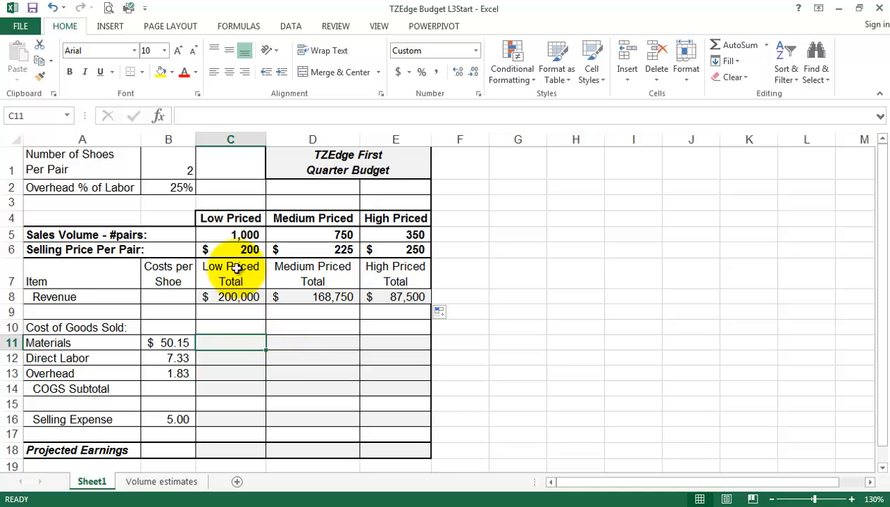
left_click(237, 235)
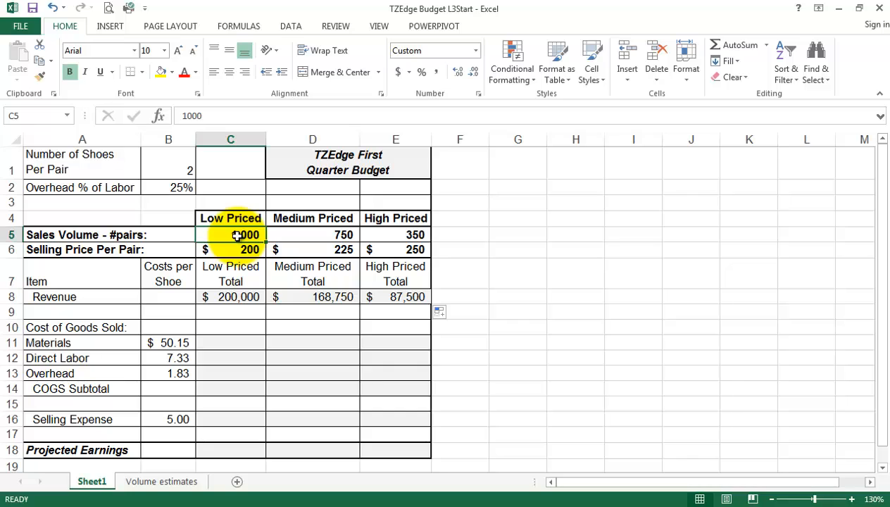
left_click(231, 344)
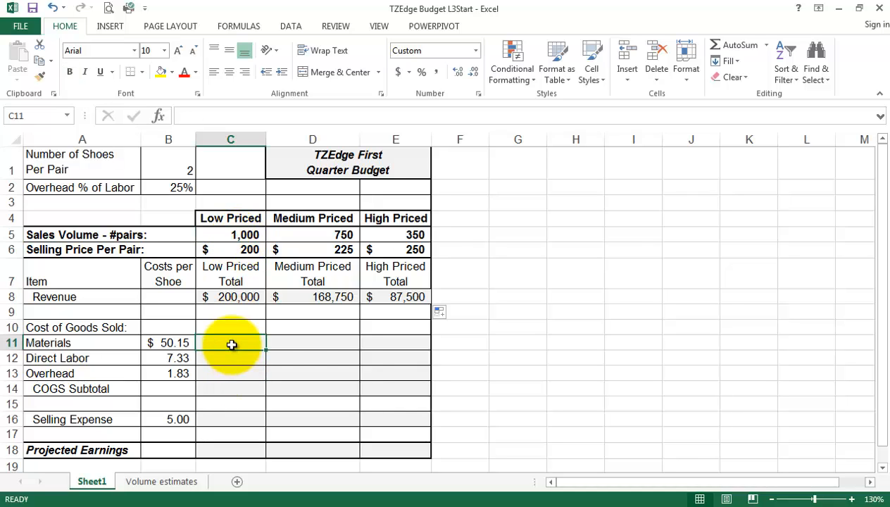
left_click(170, 276)
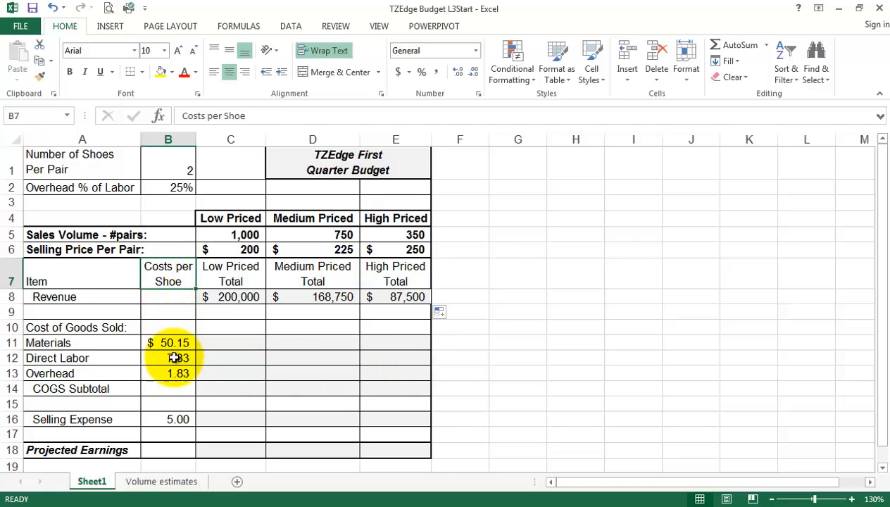
left_click(230, 344)
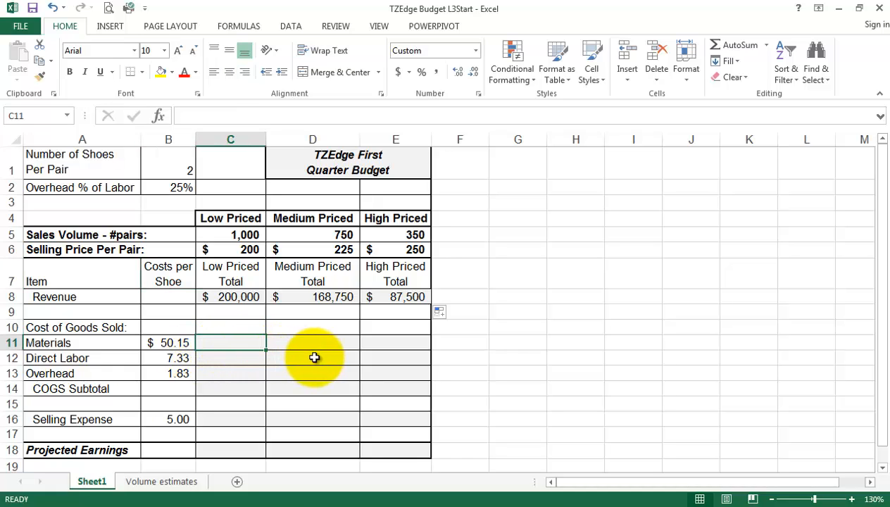
Enter =B11*C5*B1 in C11 so Low Priced Materials cost shows 100,300.
type("=")
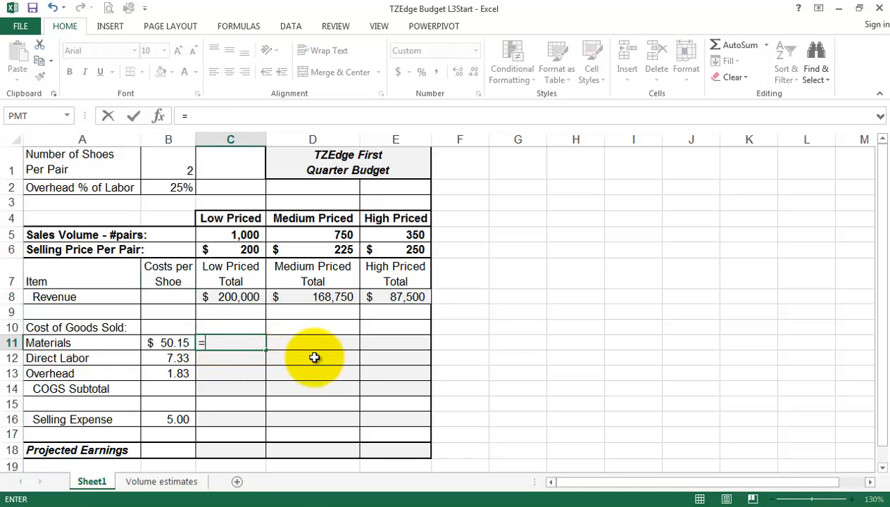
left_click(167, 343)
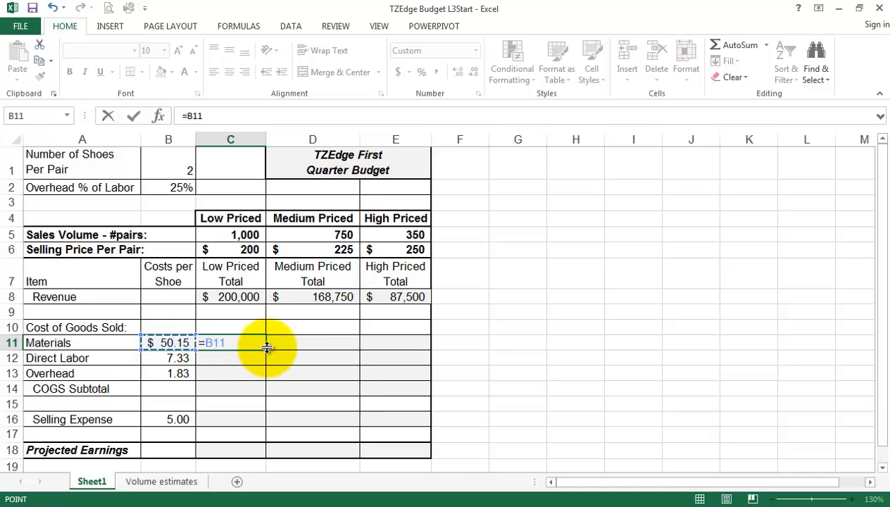
type("*")
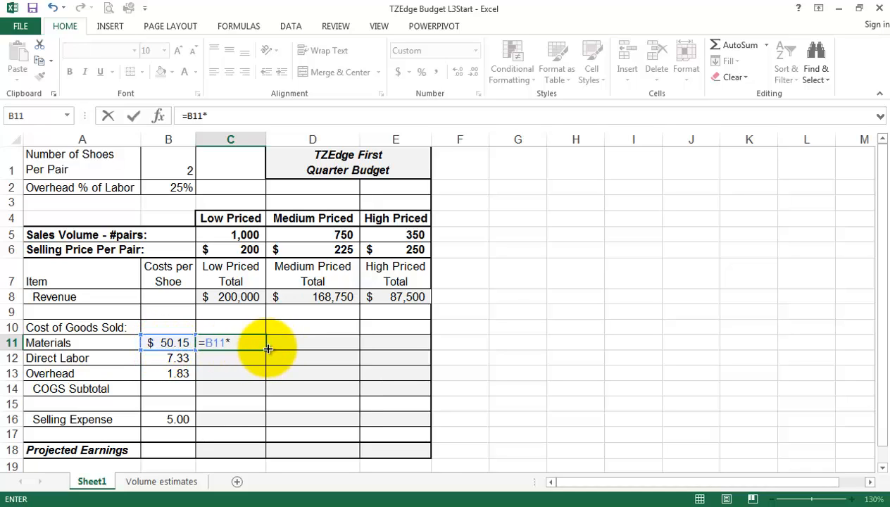
left_click(233, 234)
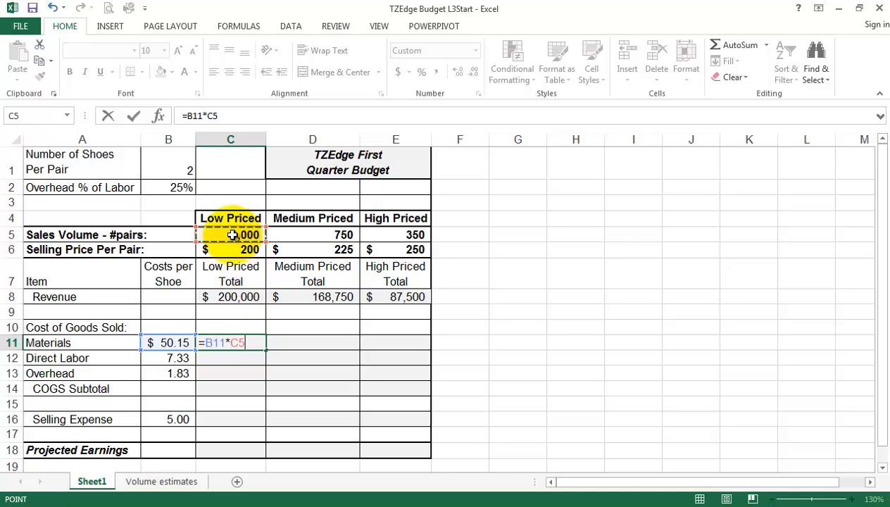
type("*")
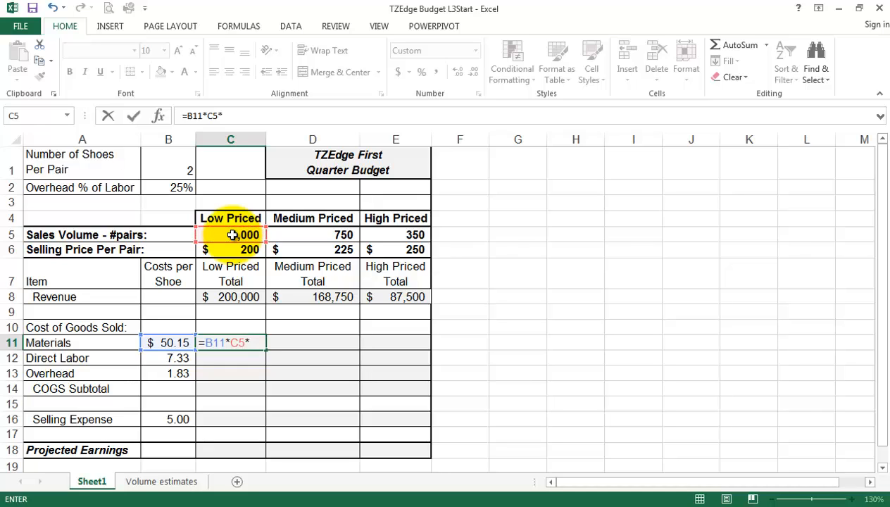
left_click(171, 166)
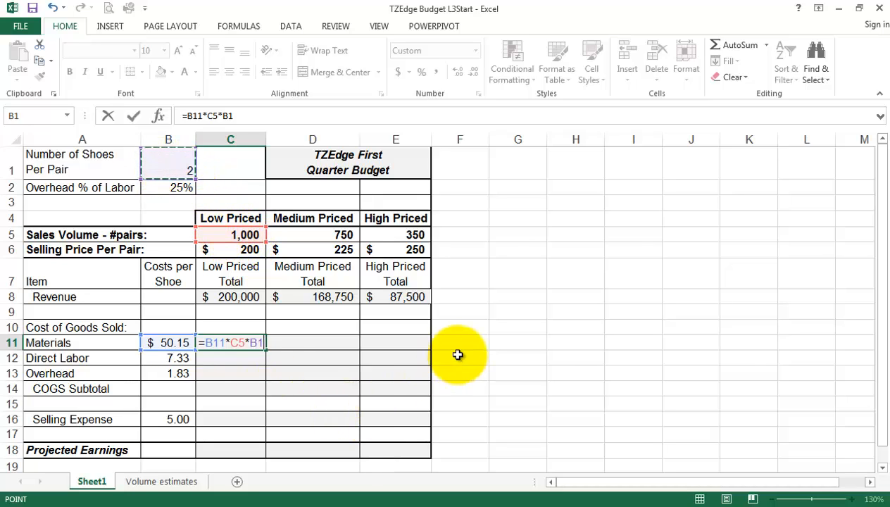
key("Return")
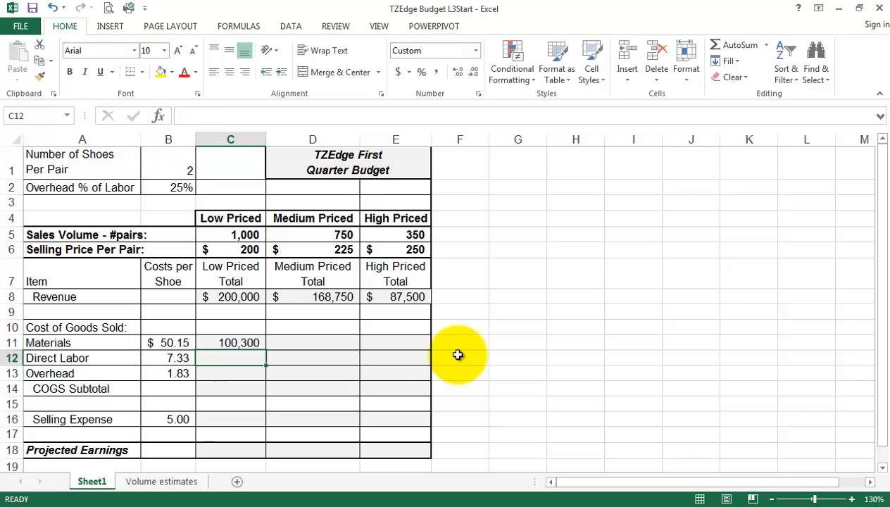
left_click(221, 343)
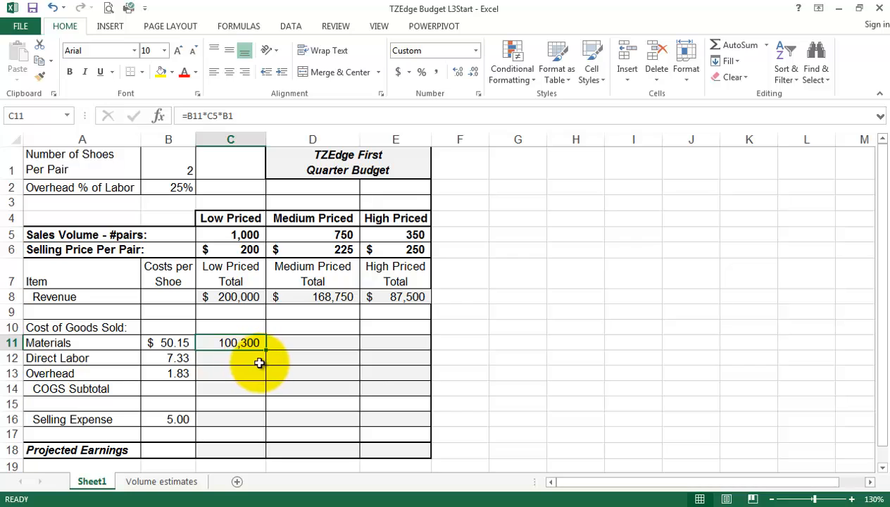
left_click_drag(265, 350, 422, 426)
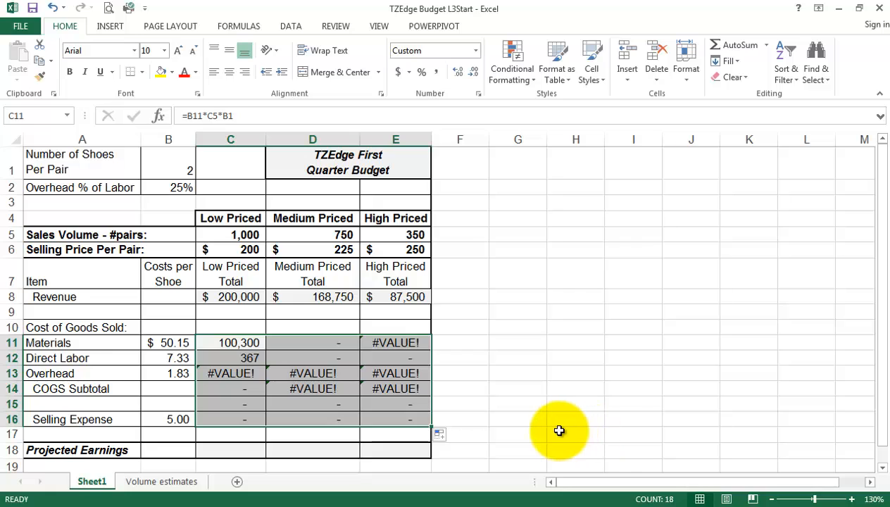
left_click(53, 9)
left_click(52, 9)
left_click(52, 8)
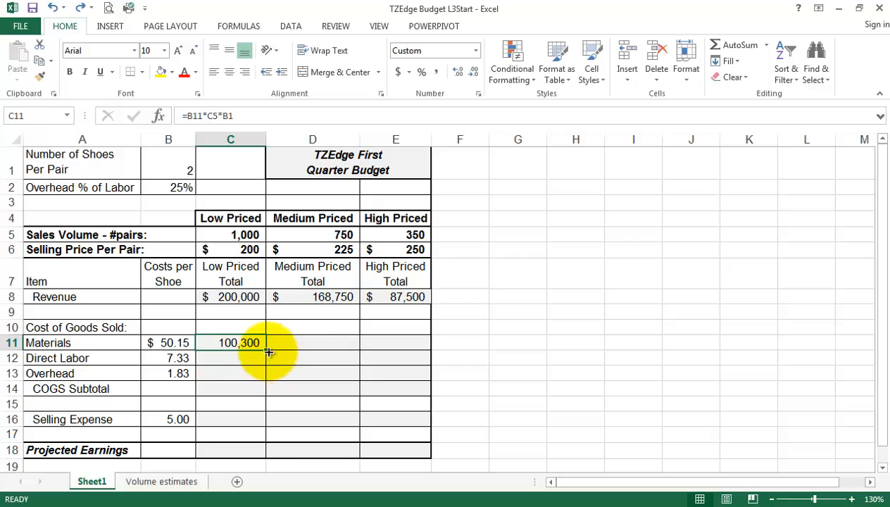
Copy the Materials formula into D11 and E11 and inspect their shifted, broken references.
left_click_drag(268, 350, 338, 380)
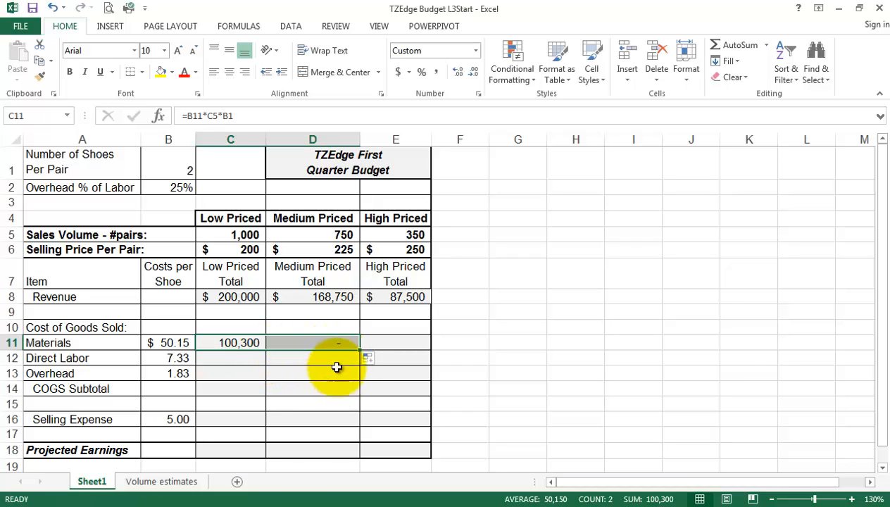
left_click(333, 342)
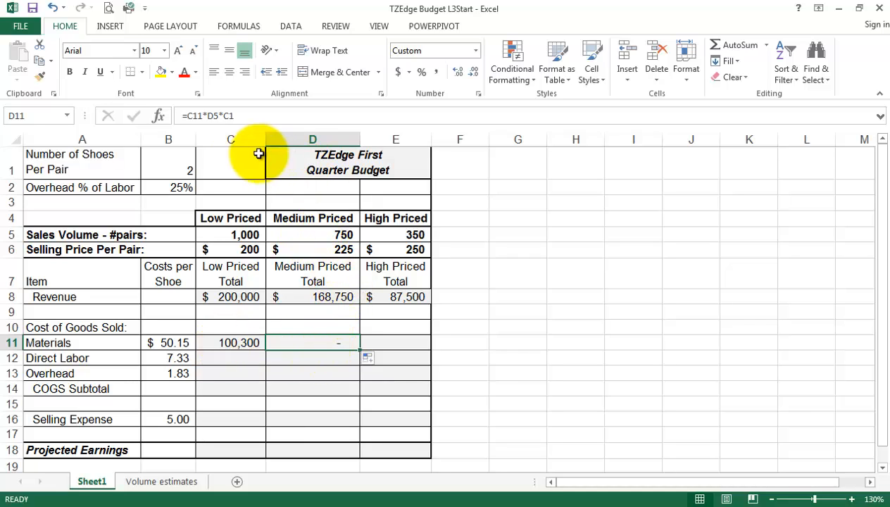
left_click(235, 164)
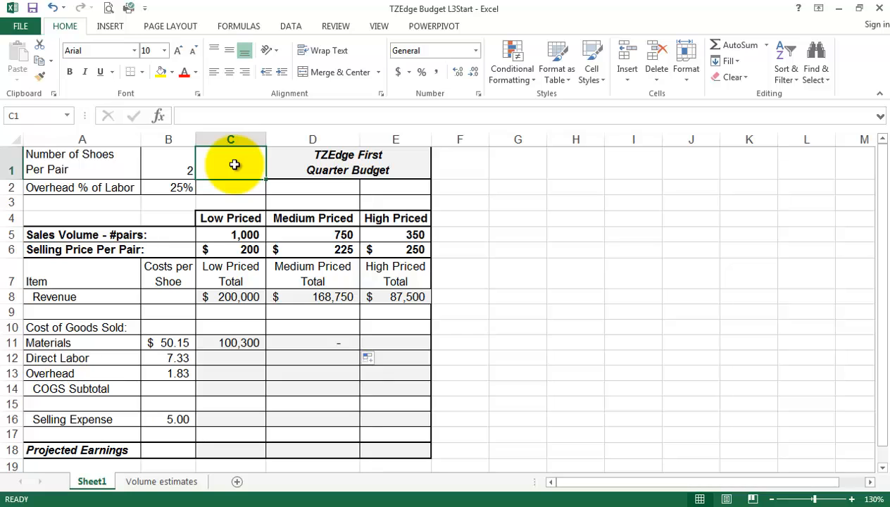
left_click(318, 343)
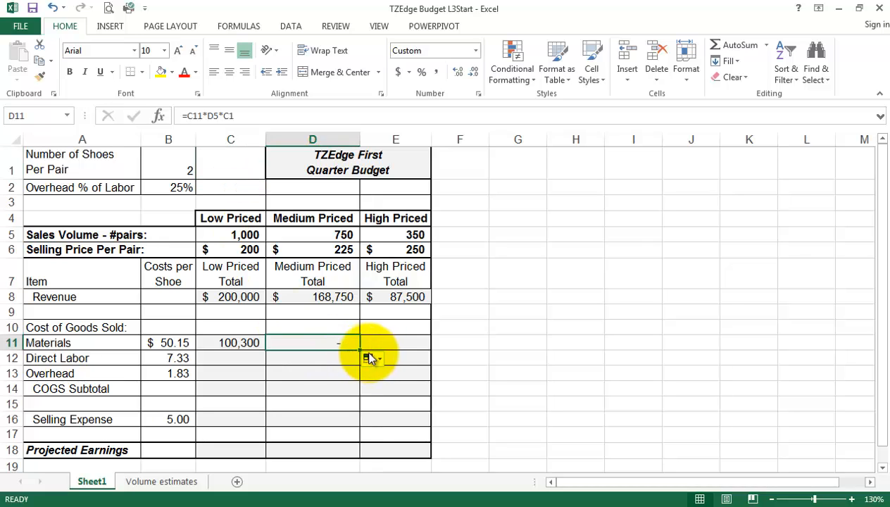
left_click_drag(360, 349, 413, 342)
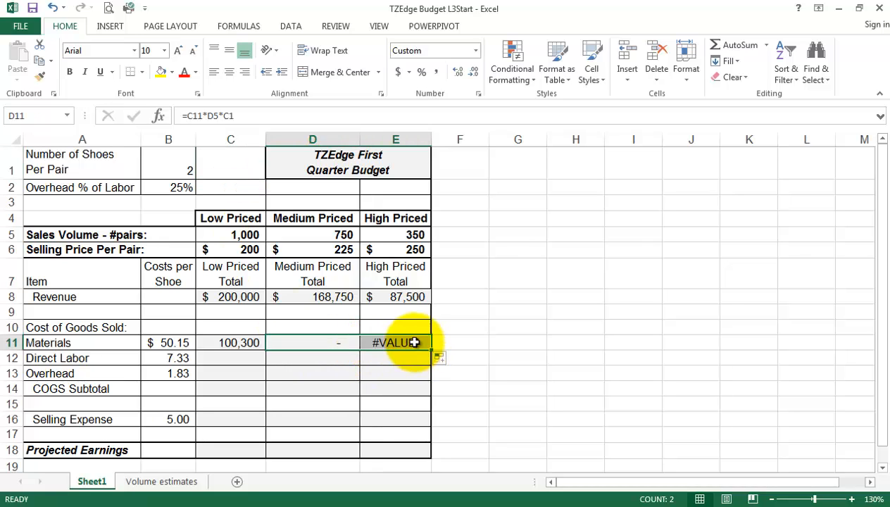
left_click(411, 343)
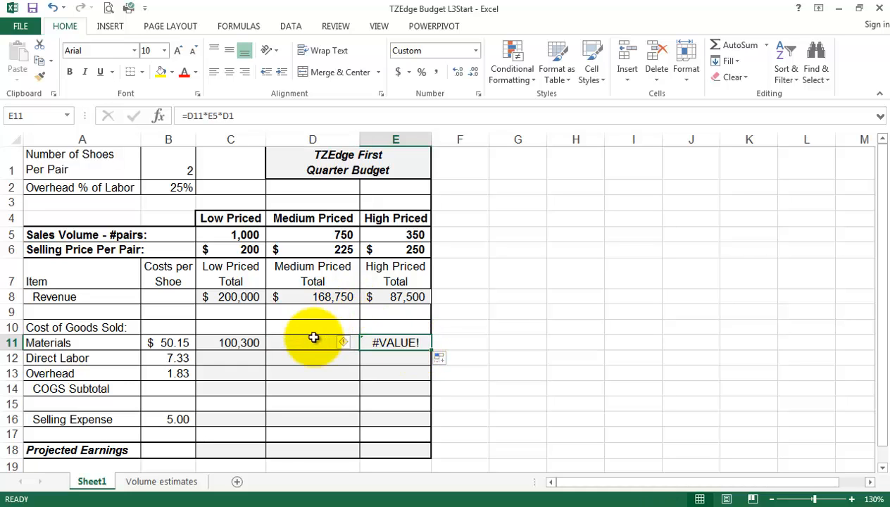
left_click(393, 233)
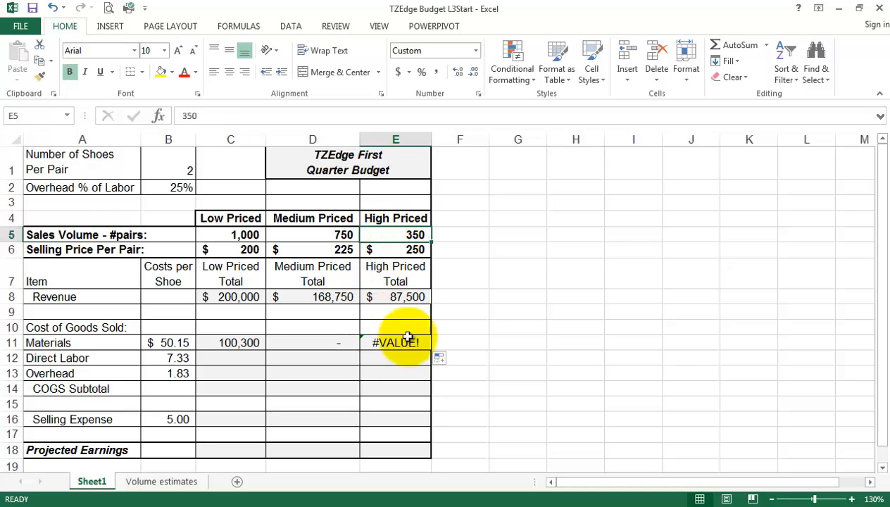
left_click(306, 168)
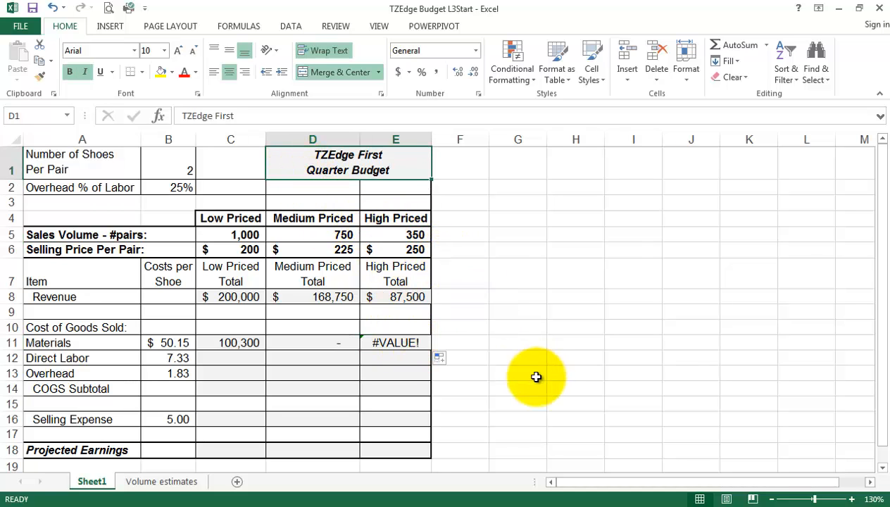
Clear the faulty D11:E11 results, leaving only C11's 100,300 Materials total.
left_click_drag(315, 343, 387, 343)
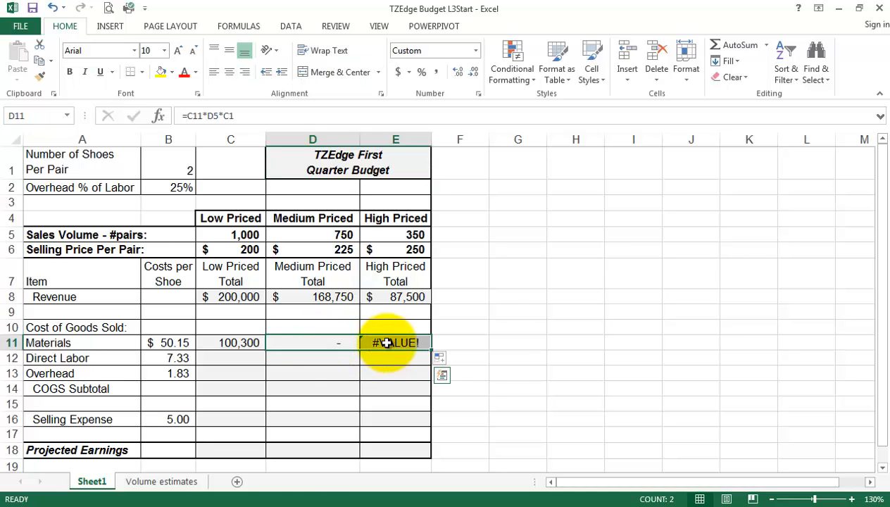
key("Delete")
left_click(330, 369)
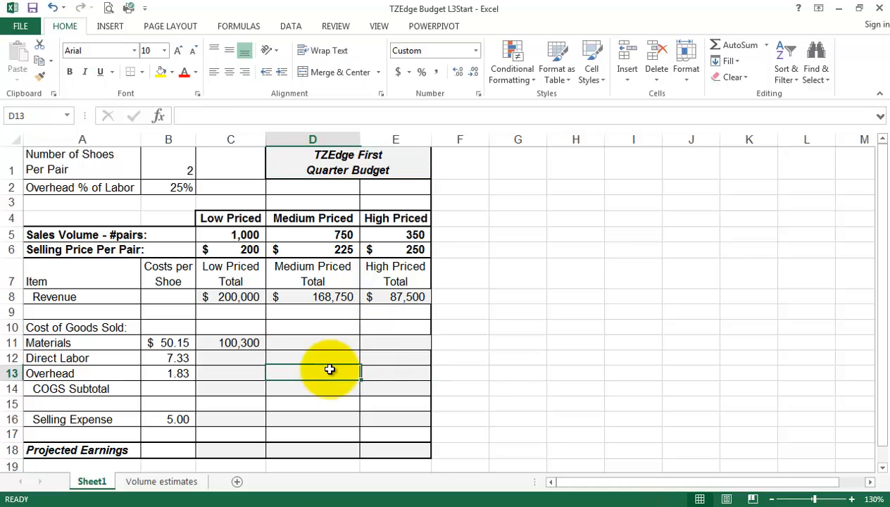
left_click(225, 345)
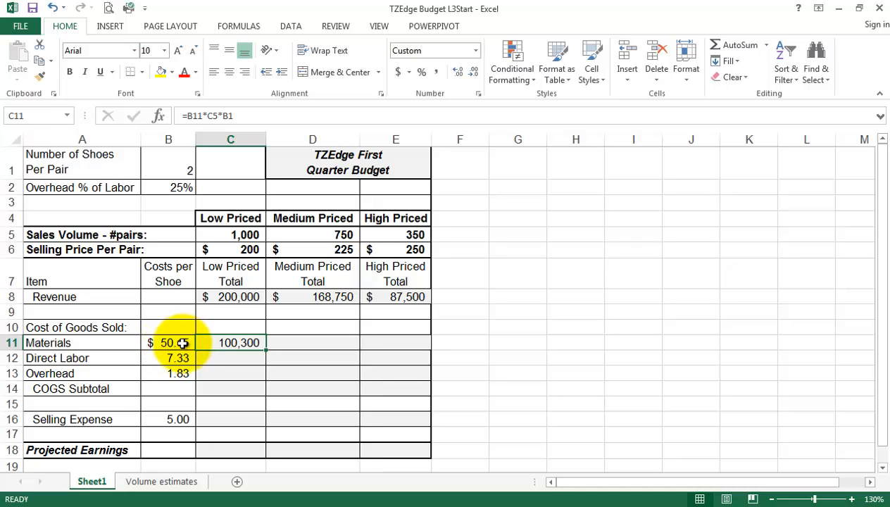
Make B11 and B1 absolute in C11's formula, giving =$B$11*C5*$B$1.
left_click(199, 115)
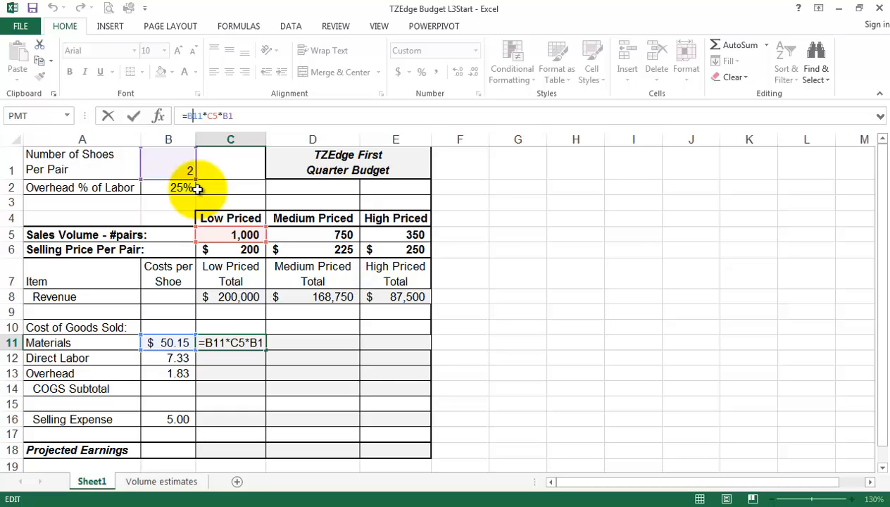
key("F4")
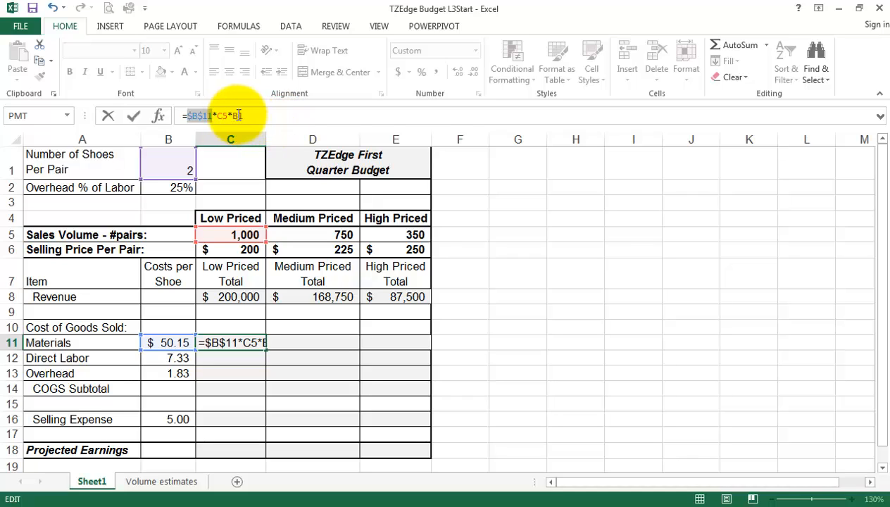
left_click(292, 118)
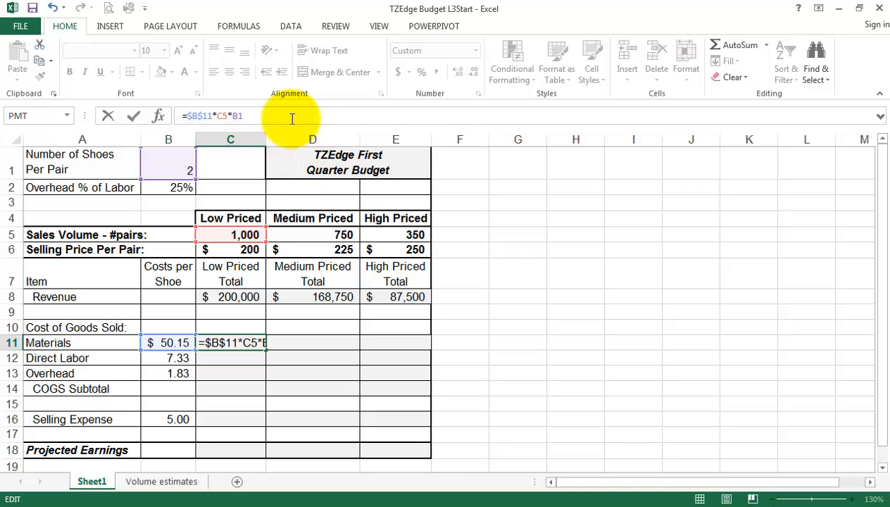
key("F4")
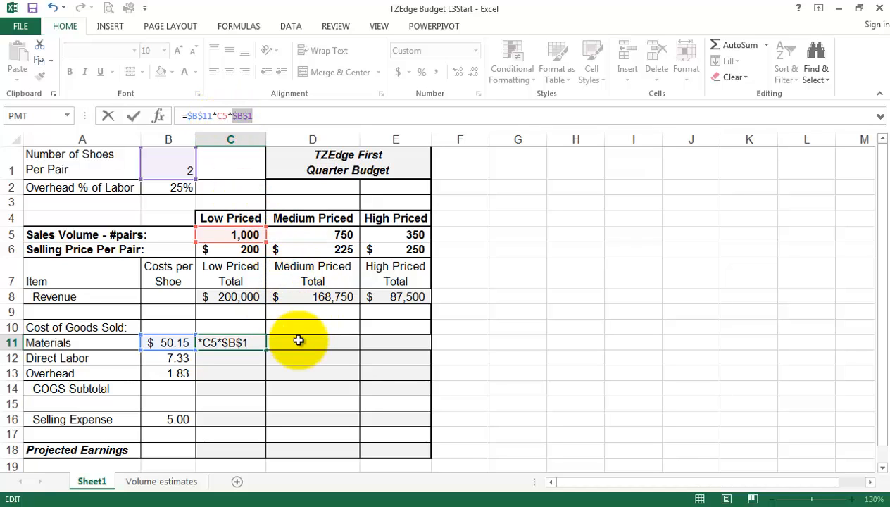
key("Return")
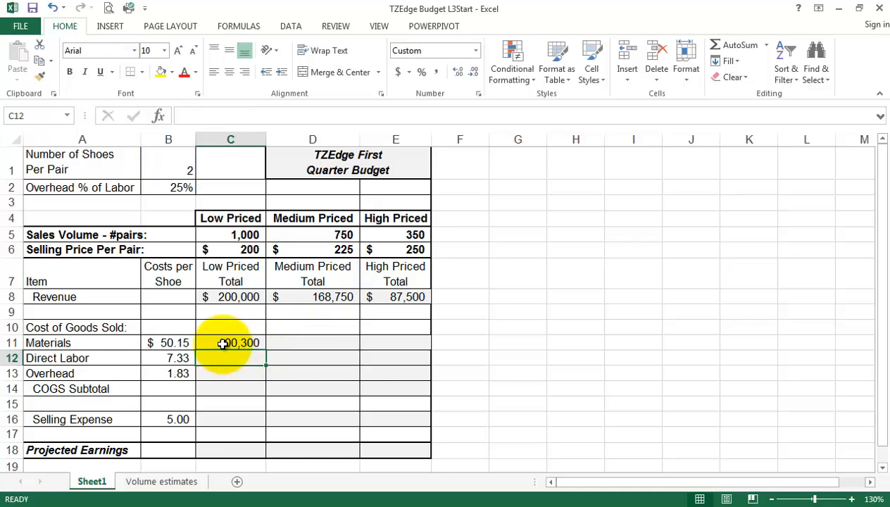
Fill the Materials formula to E11 and verify D11 and E11 show 75,225 and 35,105.
left_click(223, 343)
left_click_drag(266, 350, 396, 363)
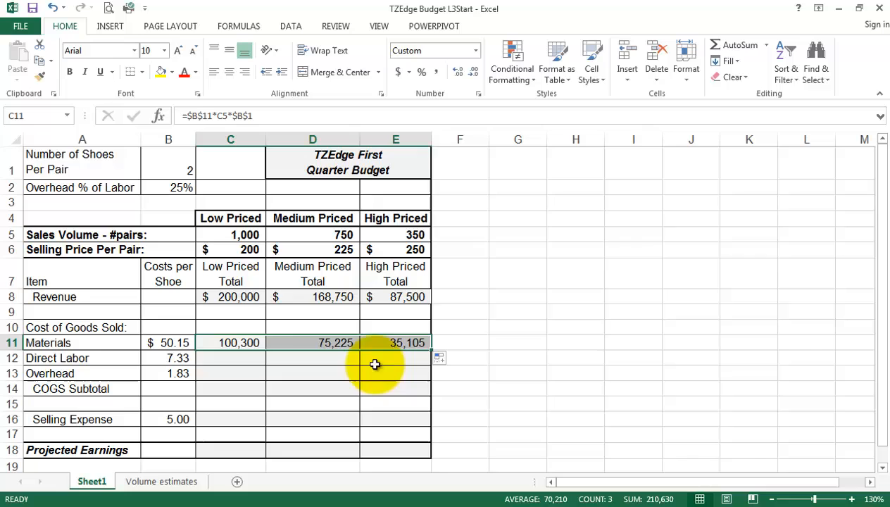
left_click(332, 342)
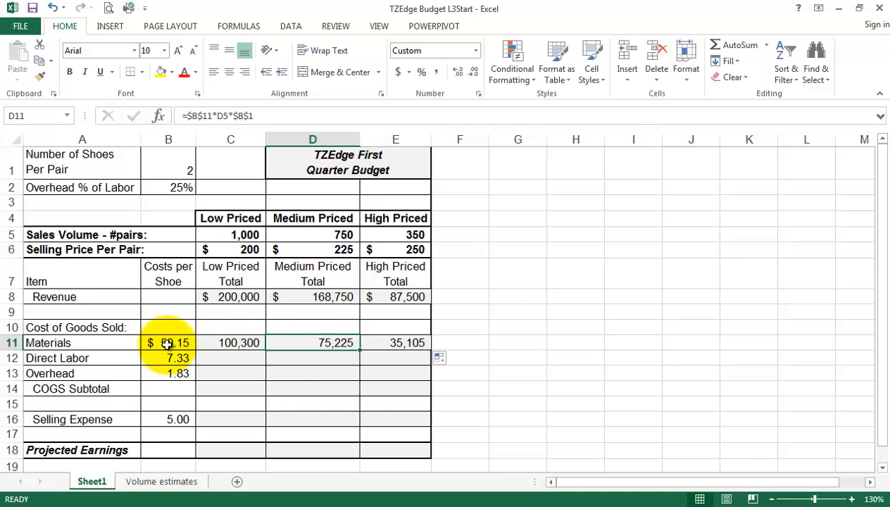
left_click(166, 343)
left_click(293, 342)
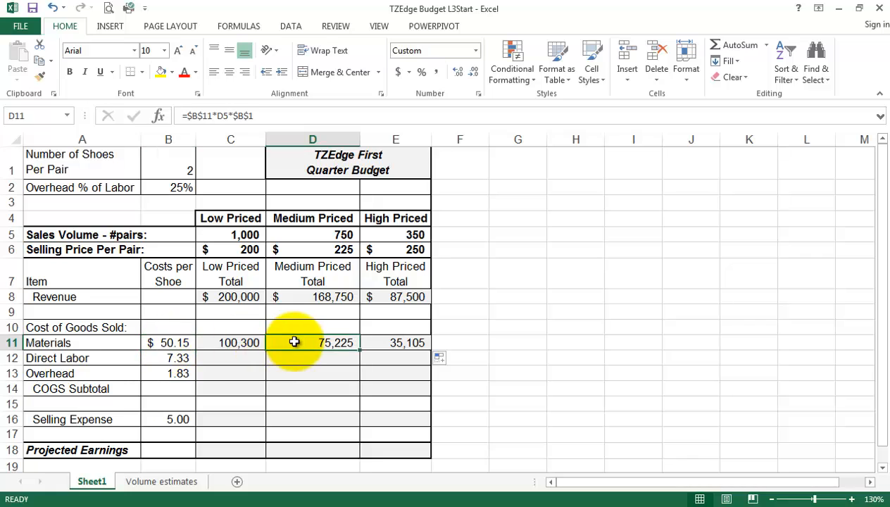
left_click(308, 234)
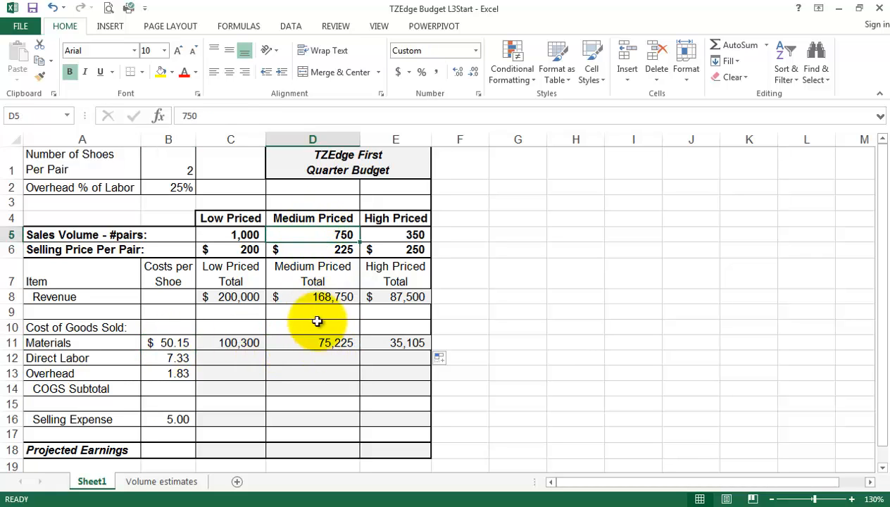
left_click(162, 170)
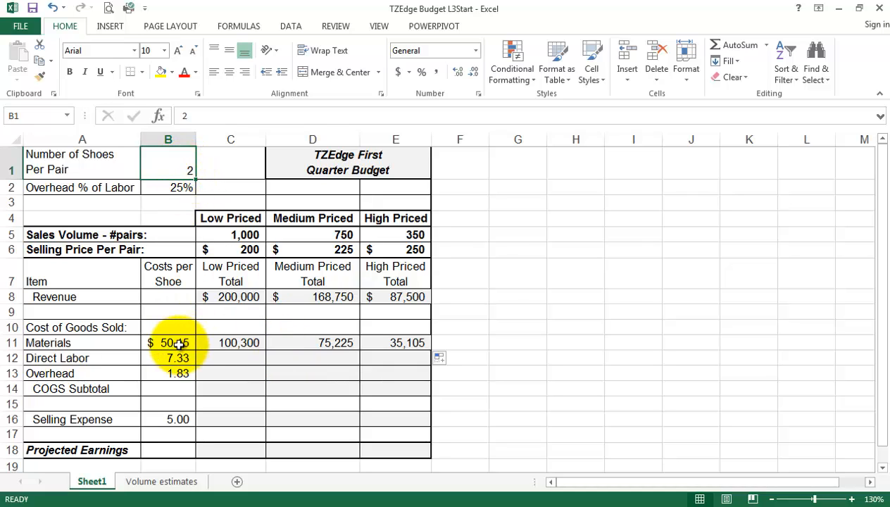
left_click(337, 343)
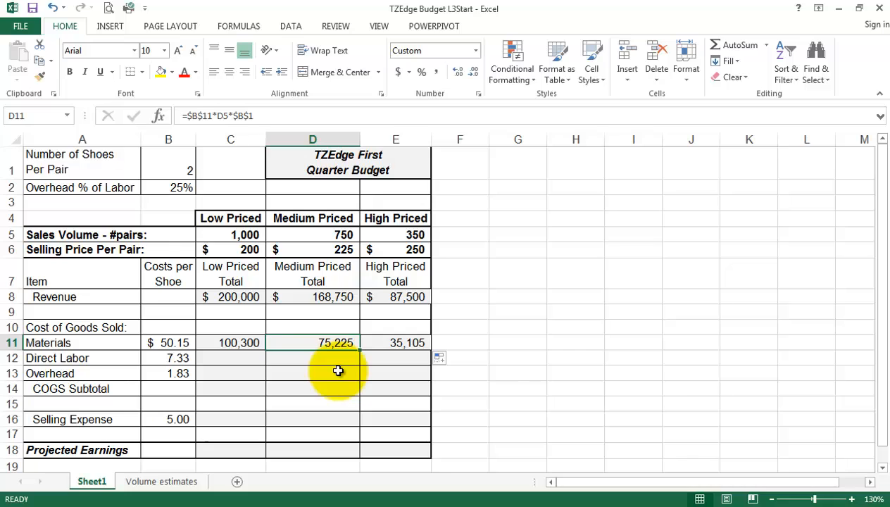
left_click(369, 343)
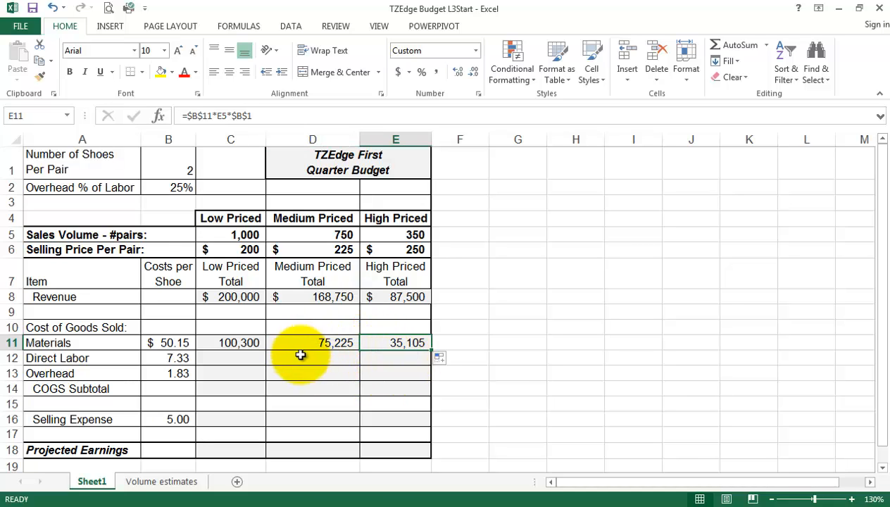
left_click(229, 343)
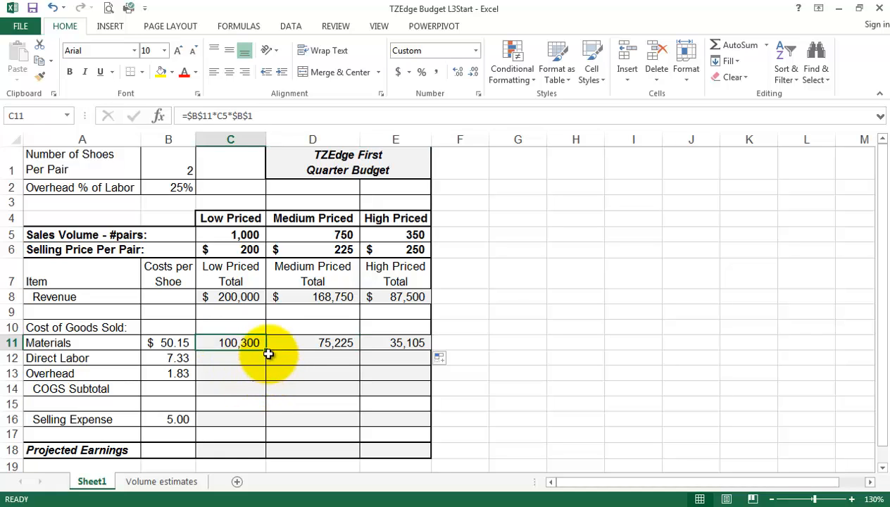
left_click_drag(266, 350, 264, 378)
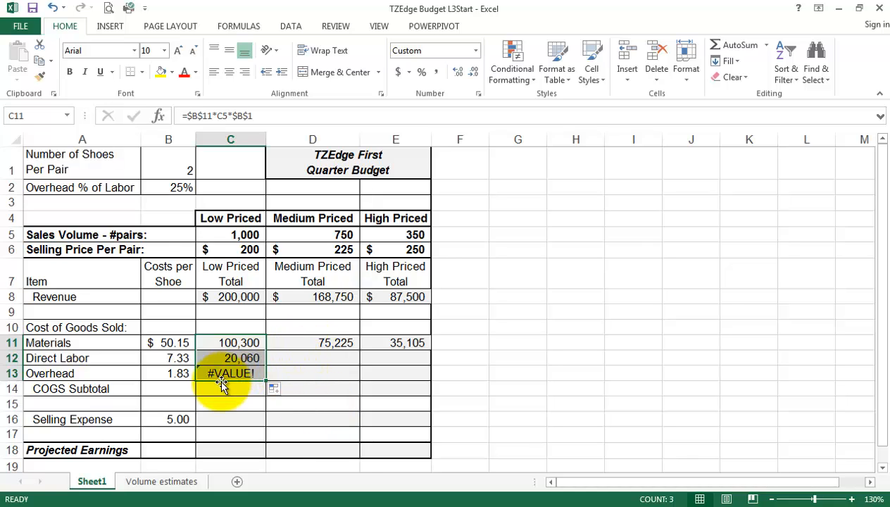
left_click(232, 358)
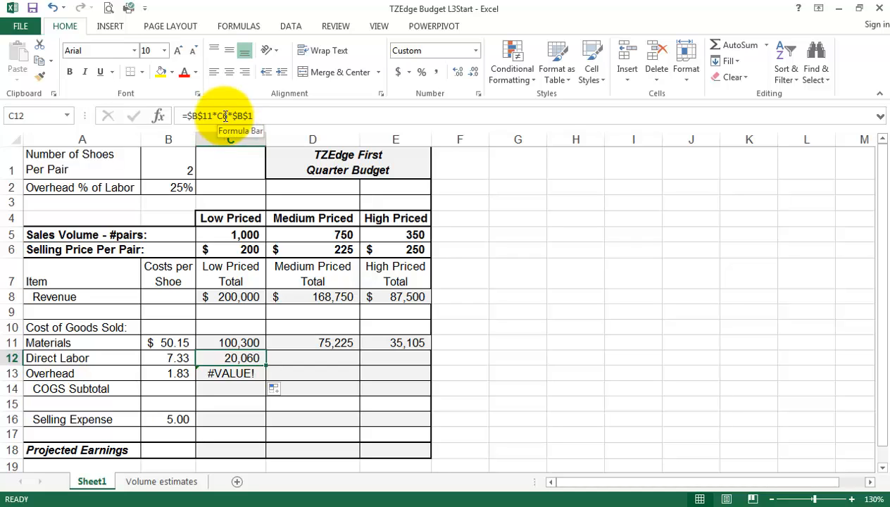
left_click(246, 251)
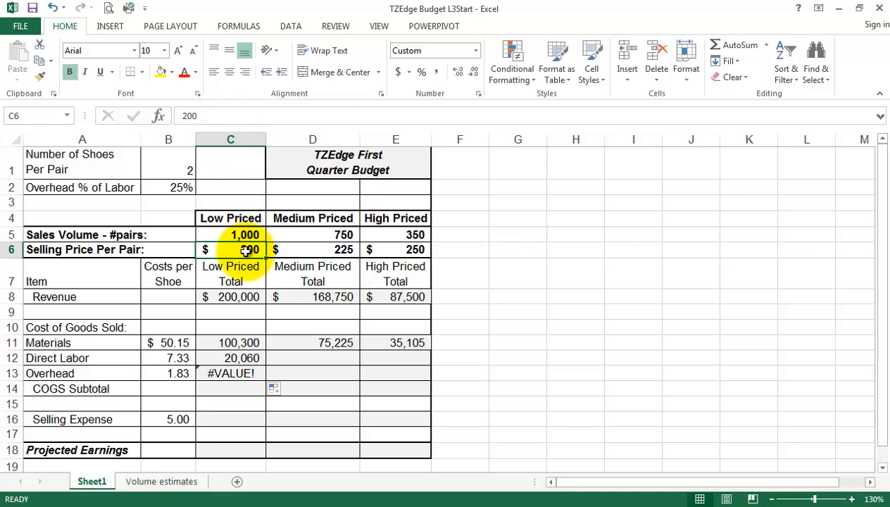
left_click(240, 359)
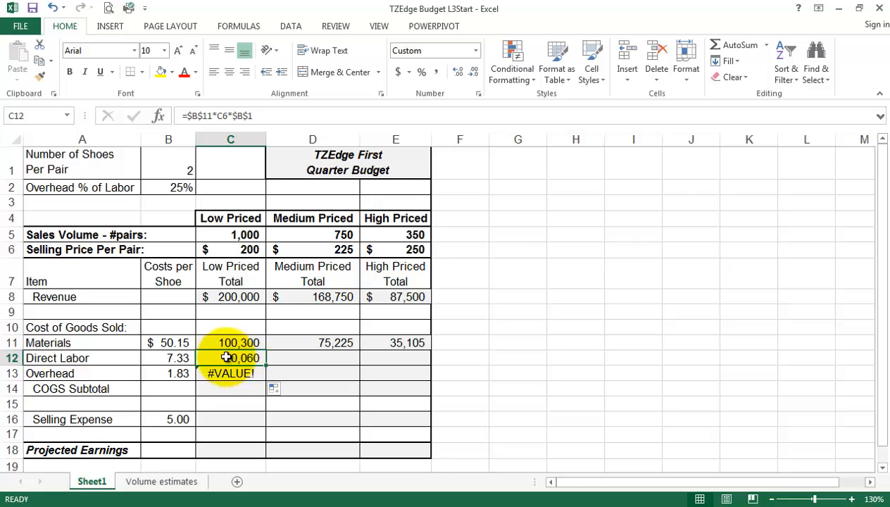
left_click(176, 342)
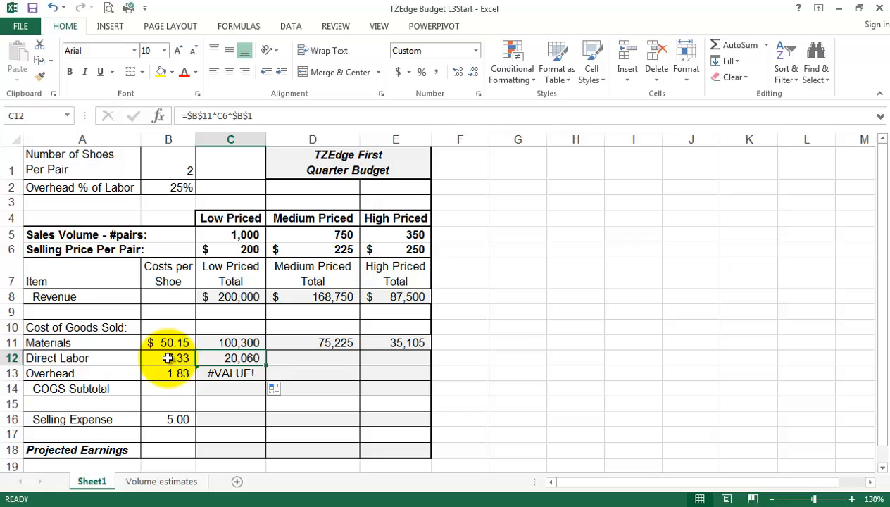
left_click(173, 359)
left_click(247, 360)
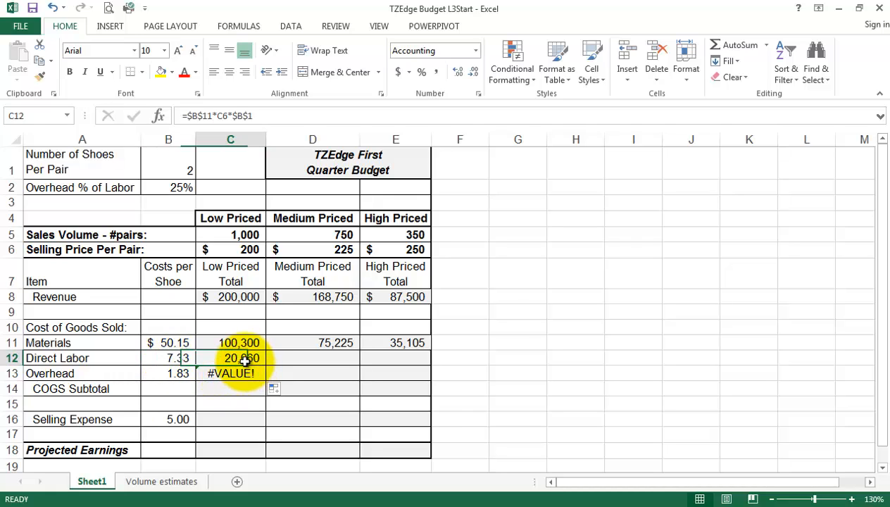
left_click(234, 341)
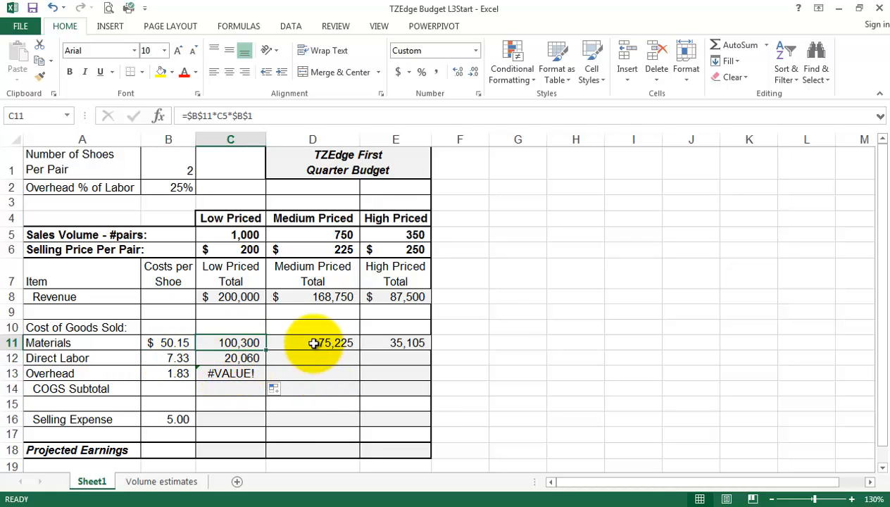
left_click_drag(246, 361, 245, 374)
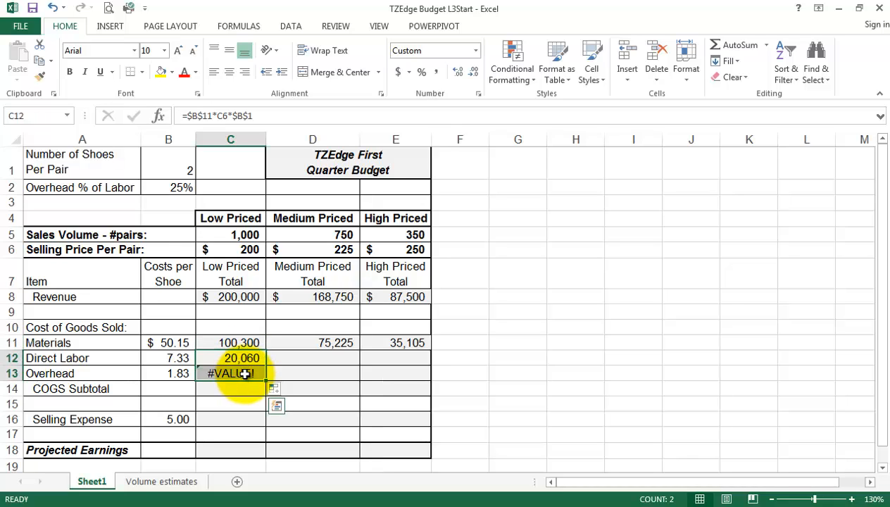
key("Delete")
left_click(234, 343)
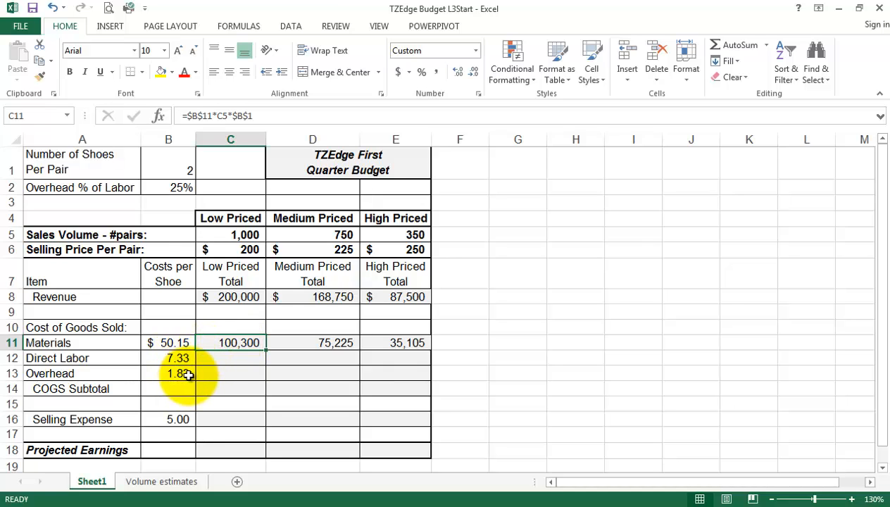
Cycle C11's cost-per-shoe reference to the mixed $B11, giving =$B11*C5*$B$1.
left_click(198, 114)
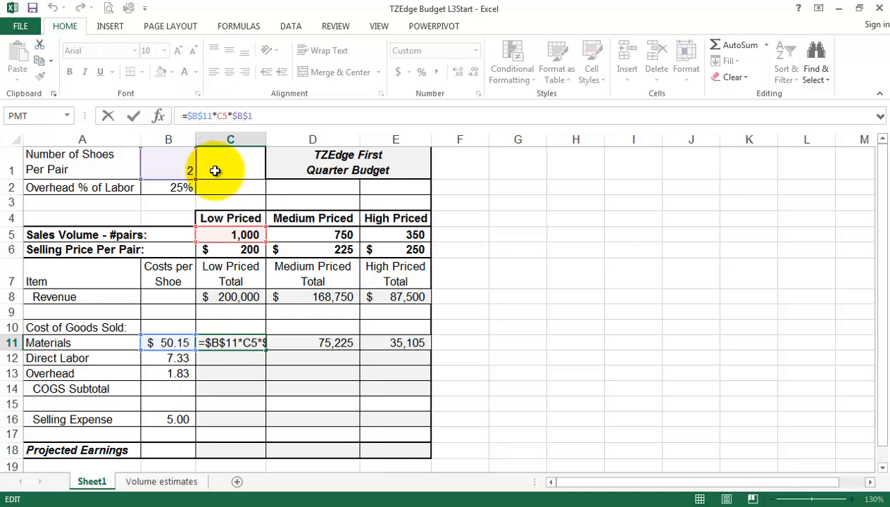
key("F4")
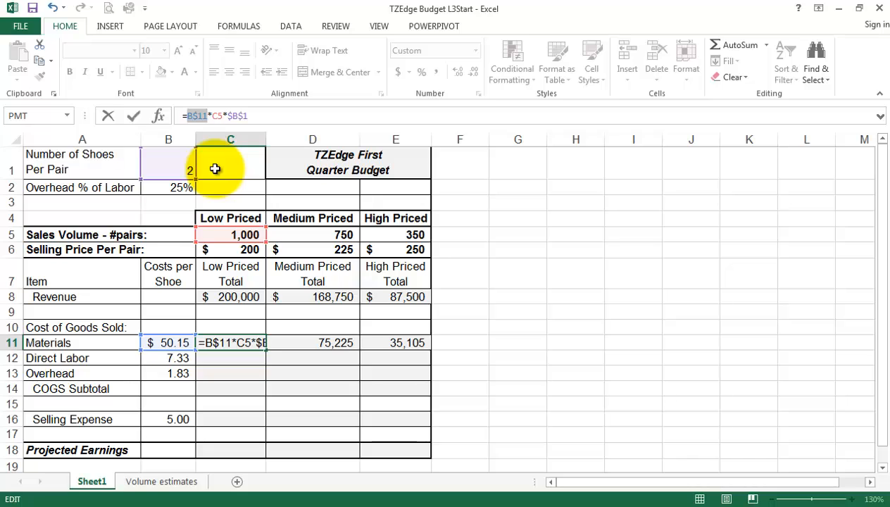
key("F4")
key("F4")
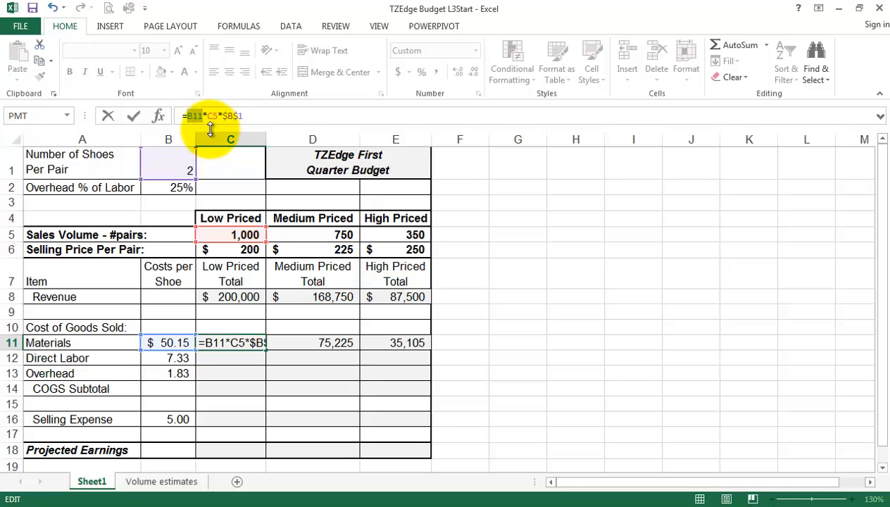
key("F4")
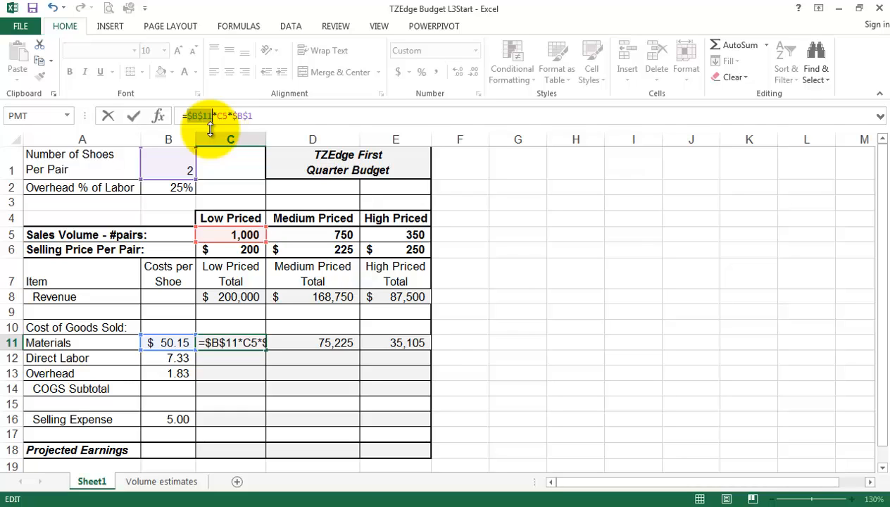
key("F4")
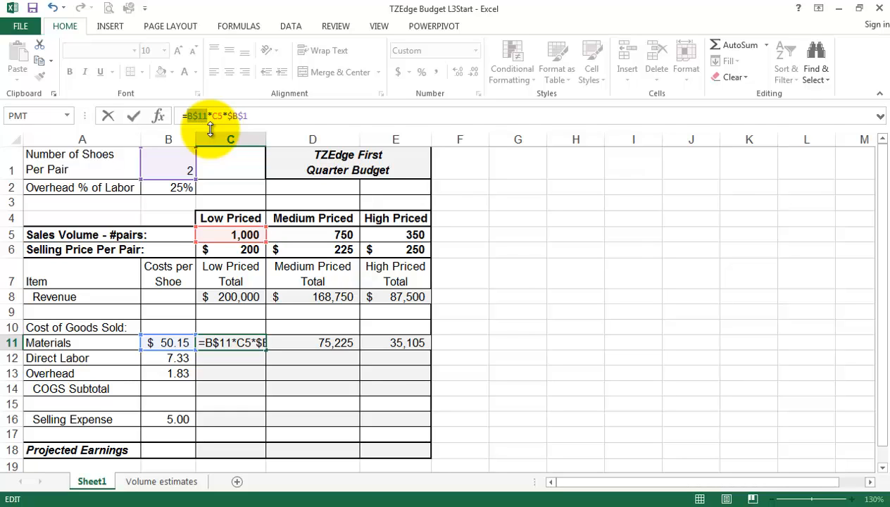
key("F4")
key("F4")
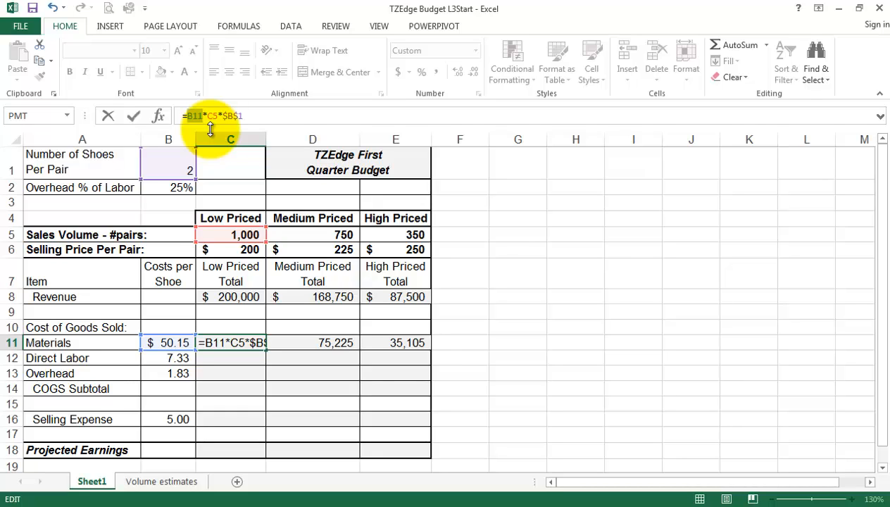
key("F4")
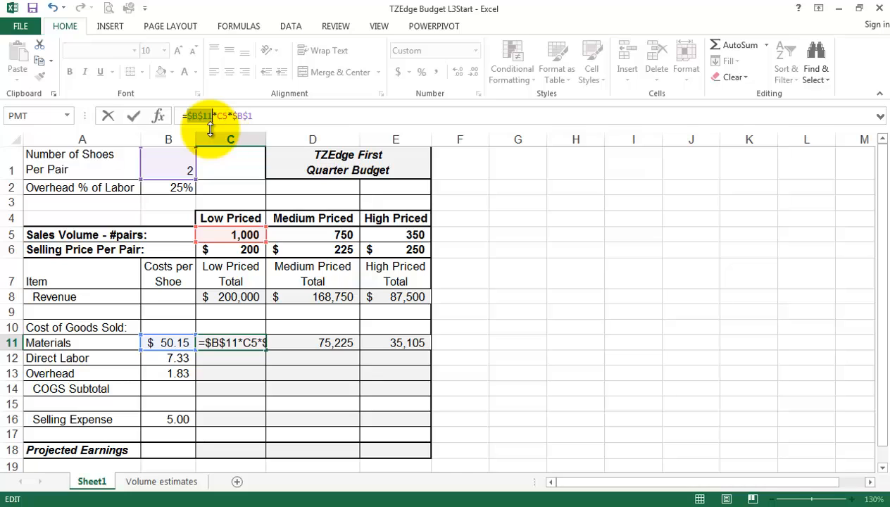
key("F4")
key("F4")
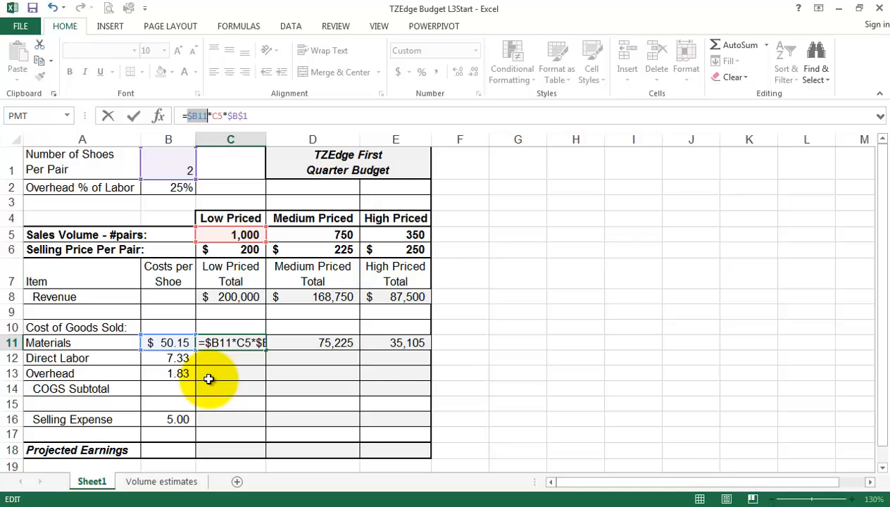
key("Return")
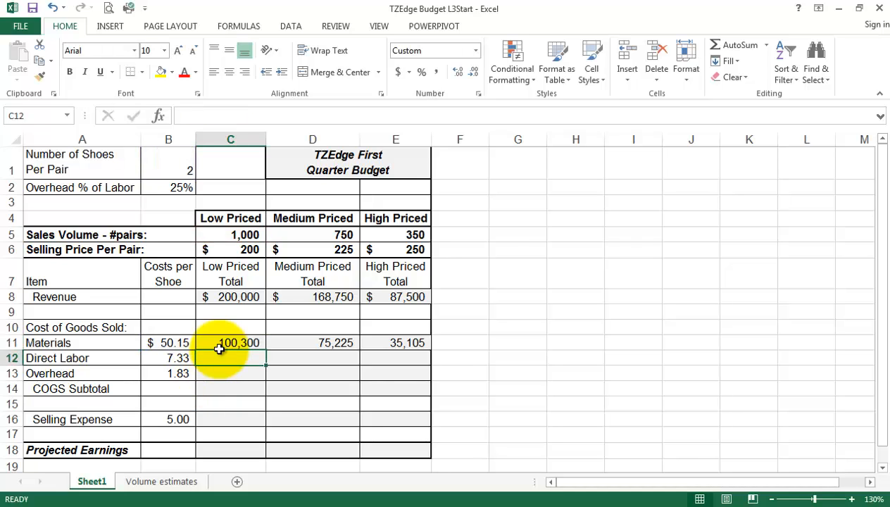
Change the sales-volume reference to C$5, making C11 read =$B11*C$5*$B$1.
left_click(222, 342)
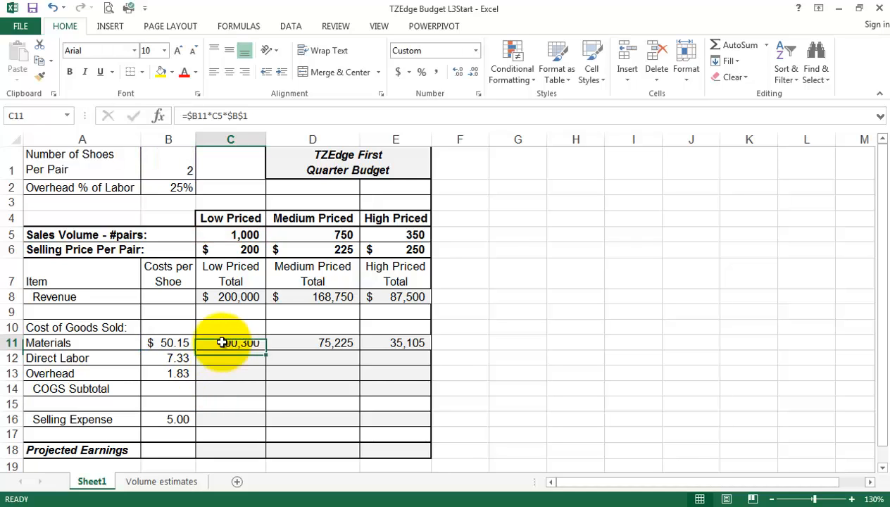
left_click(215, 116)
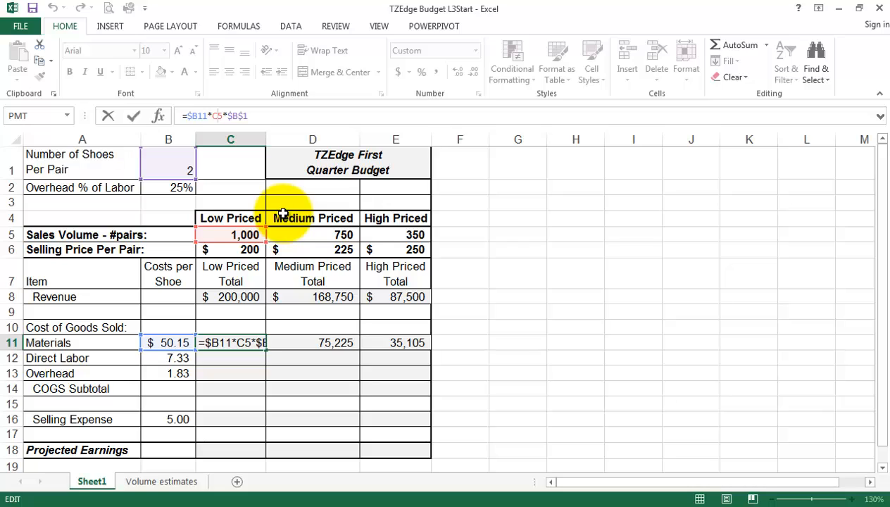
key("F4")
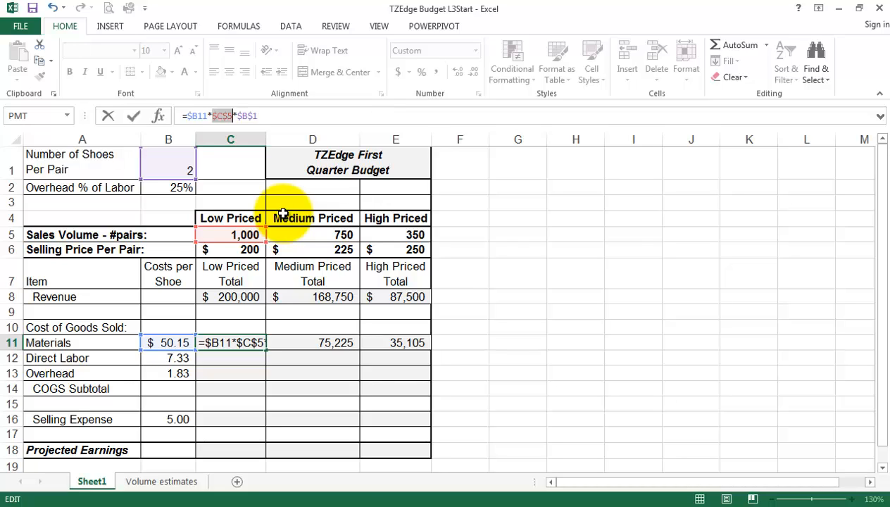
key("F4")
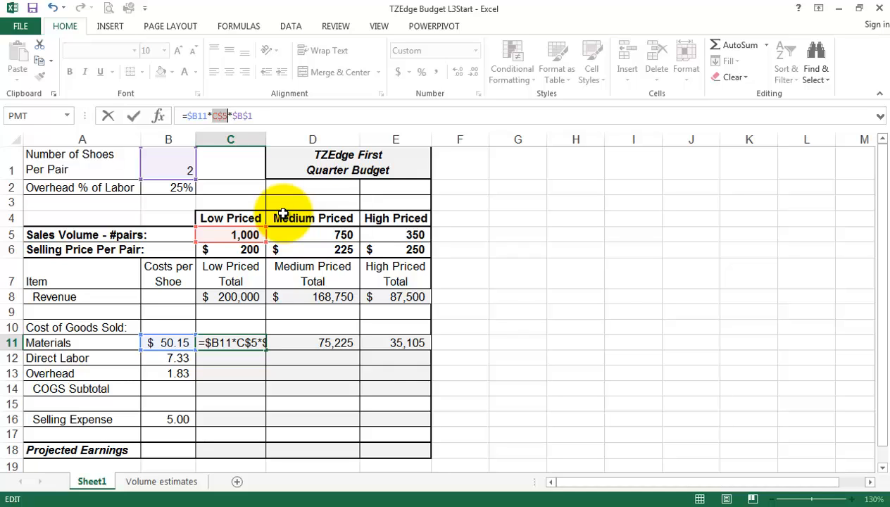
key("Return")
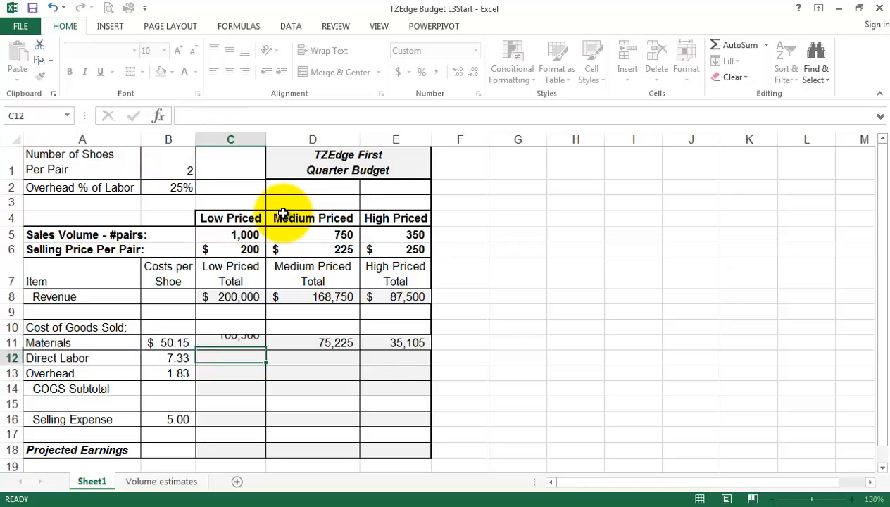
Copy the Materials formula from C11 down to C12, giving Direct Labor 14,660.
left_click(239, 341)
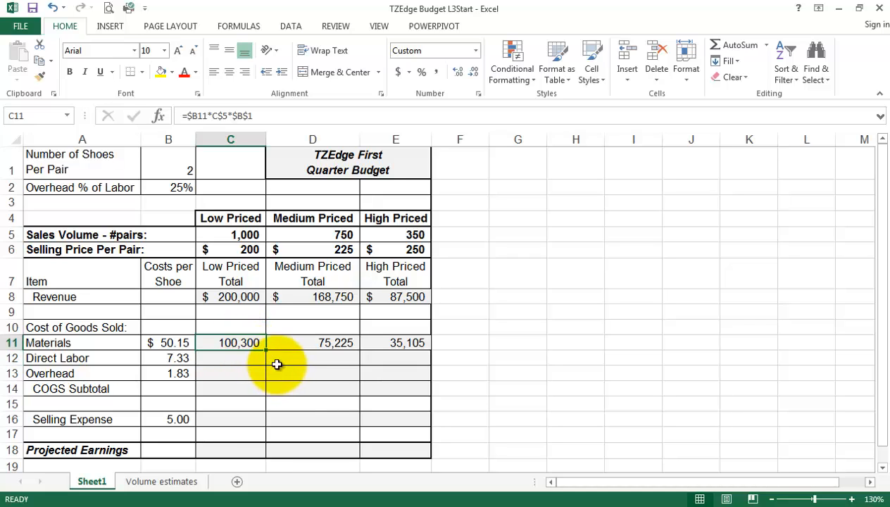
mouse_move(266, 362)
left_mouse_down()
mouse_move(288, 370)
mouse_move(271, 370)
left_mouse_up()
left_click(239, 359)
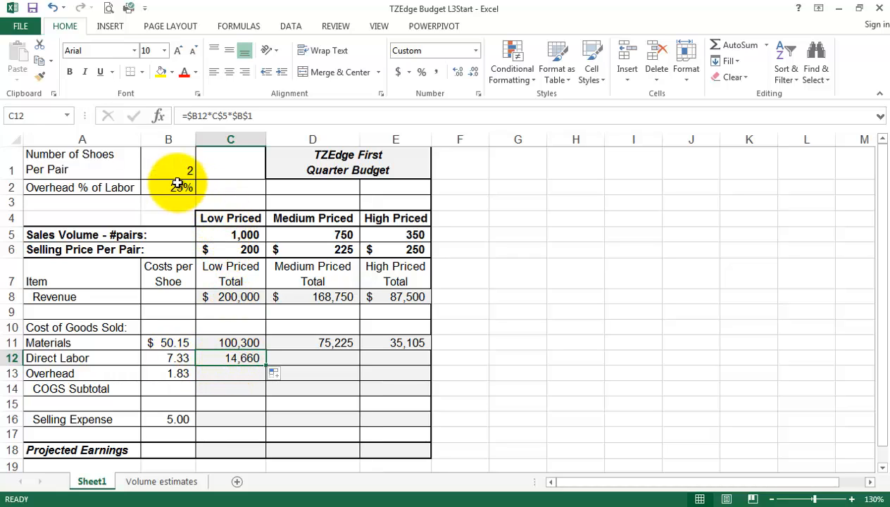
Extend the C12 formula right into D12, showing 10,995 for Medium Priced.
left_click(303, 372)
left_click(255, 359)
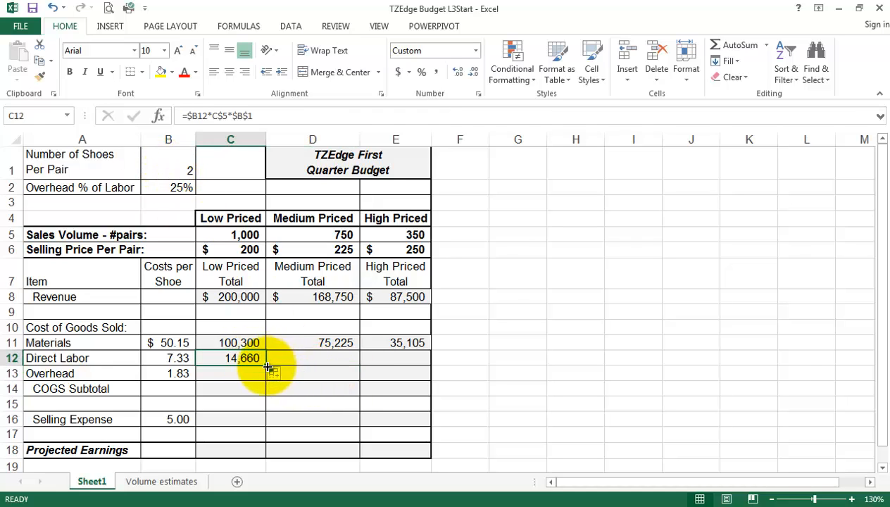
left_click_drag(272, 371, 322, 387)
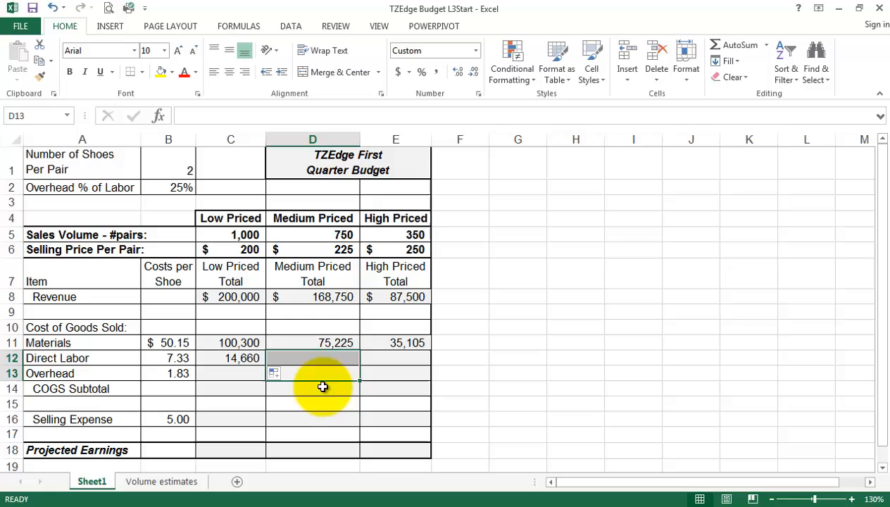
left_click(256, 360)
left_click_drag(266, 364, 342, 372)
left_click(331, 358)
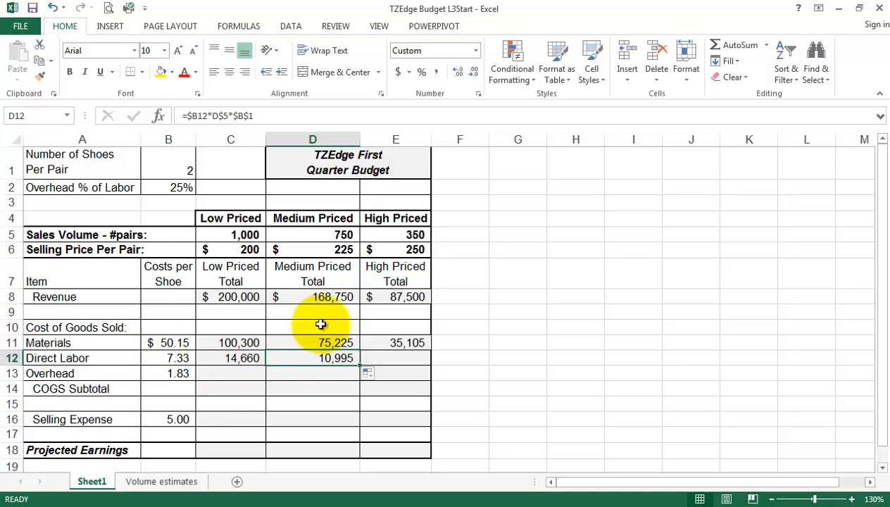
Delete the trial Direct Labor formulas in D12 and C12, then reselect C11.
left_click(332, 234)
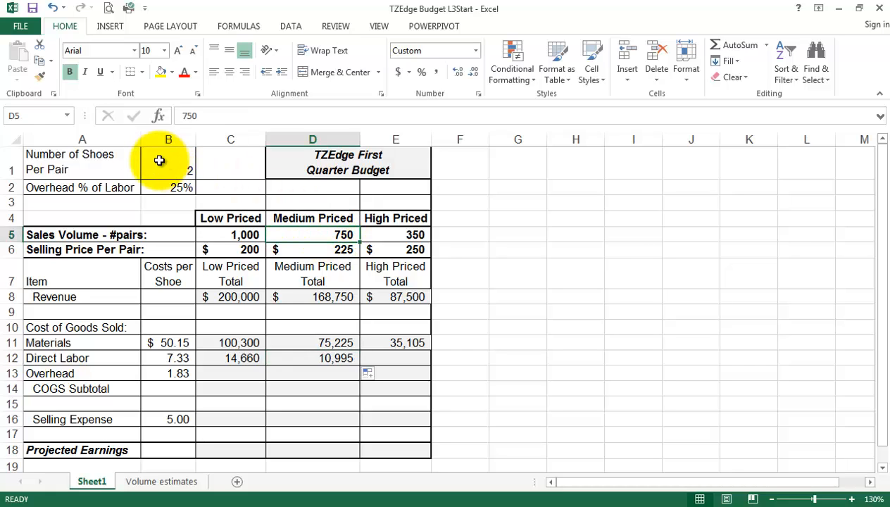
left_click(332, 356)
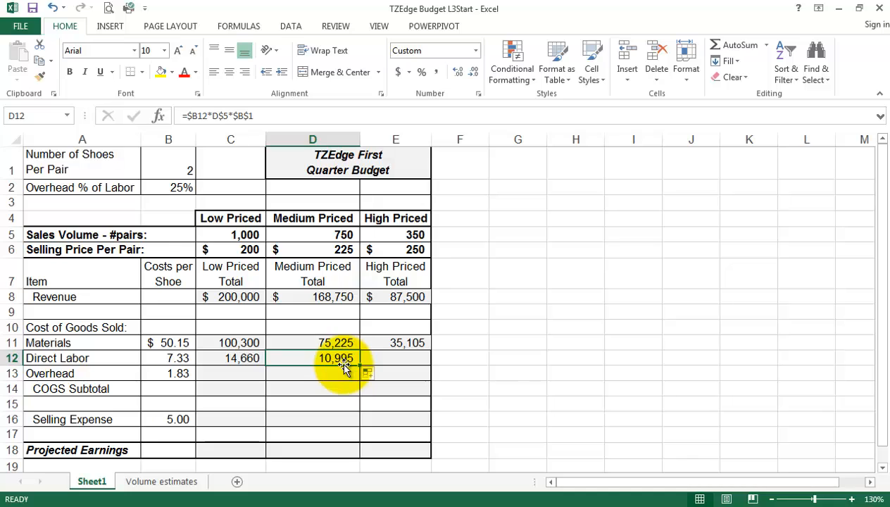
key("Delete")
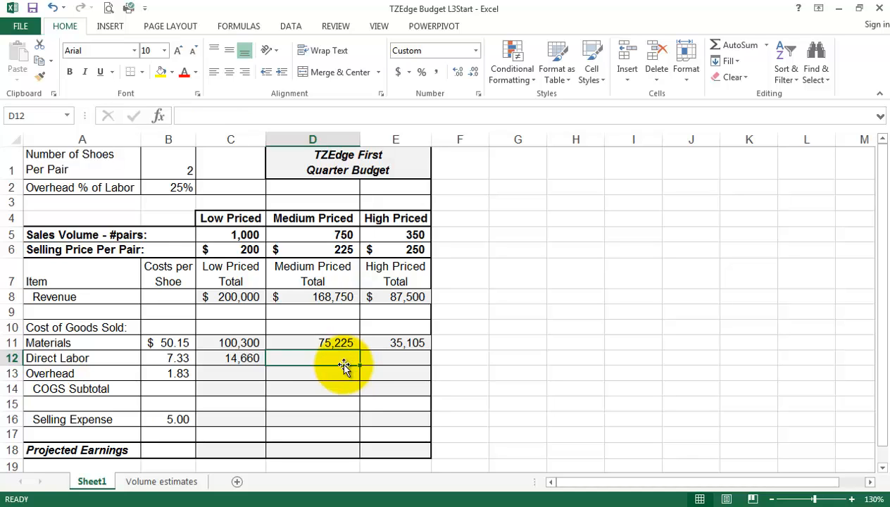
left_click(229, 359)
key("Delete")
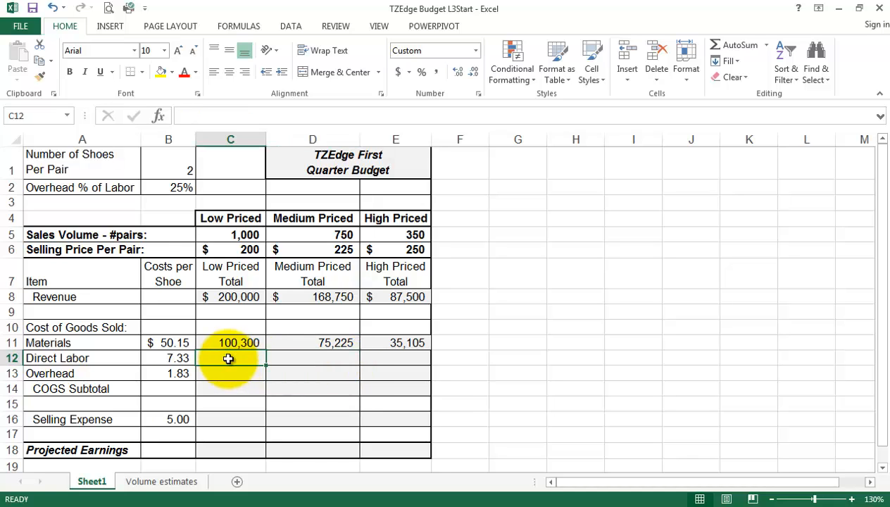
left_click(237, 342)
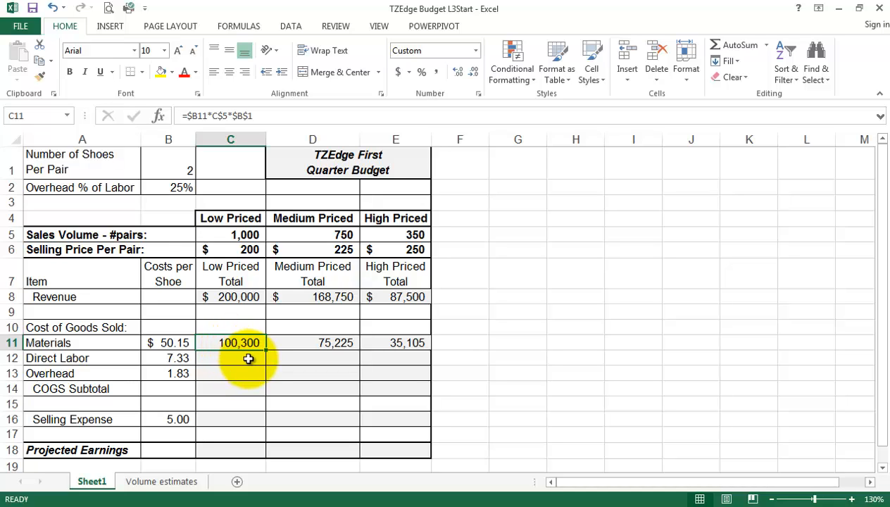
Fill the cost formula across all three tiers for Direct Labor, Overhead and Selling Expense.
left_click_drag(265, 351, 492, 427)
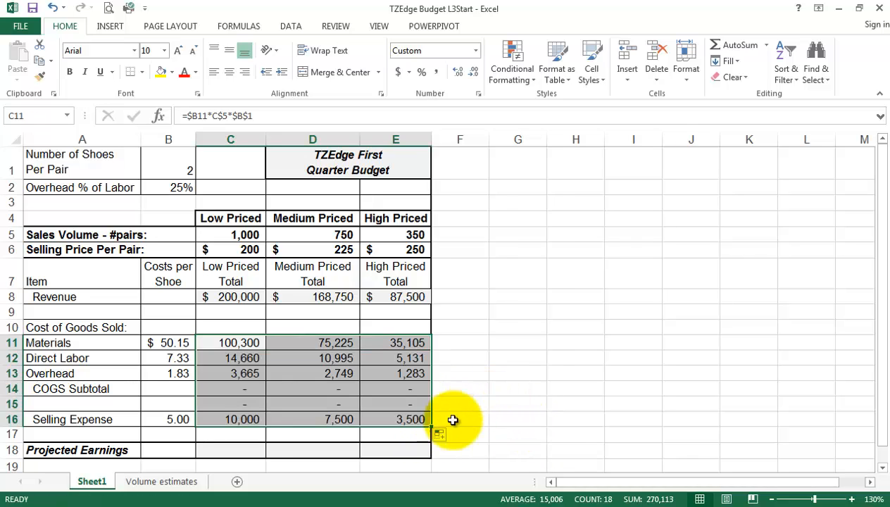
left_click(401, 417)
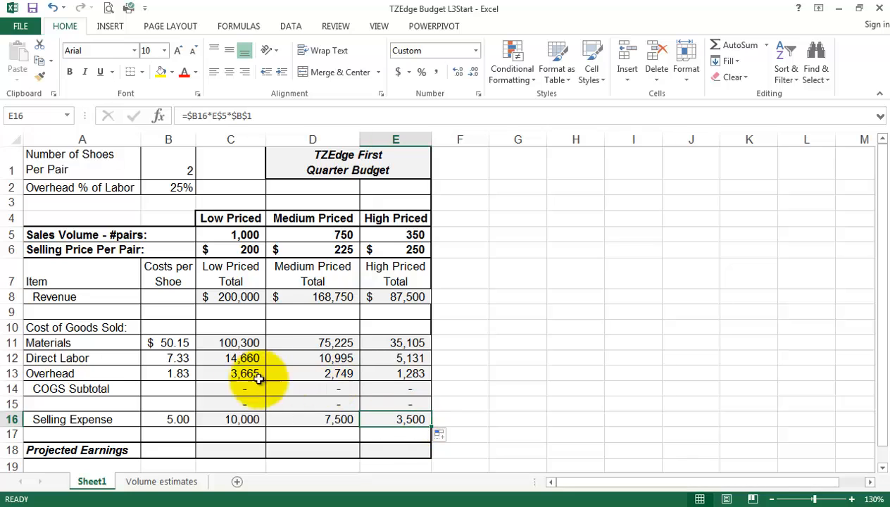
left_click(176, 421)
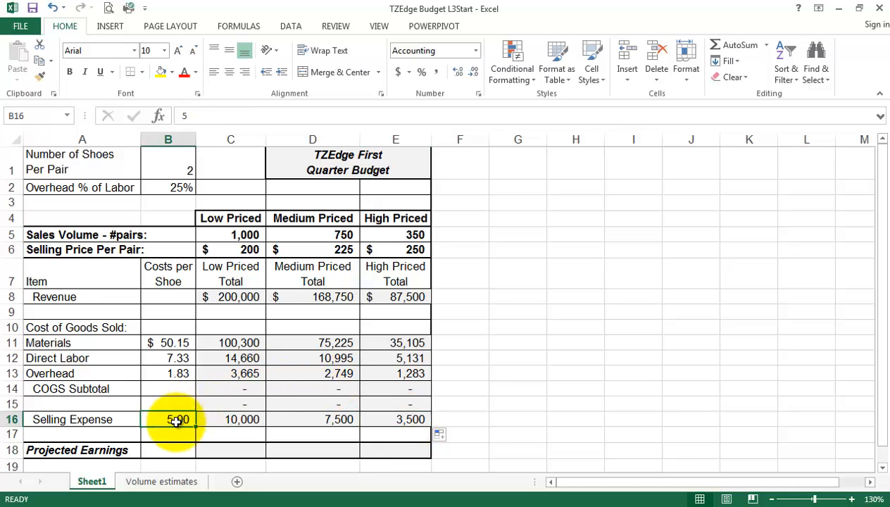
left_click(388, 419)
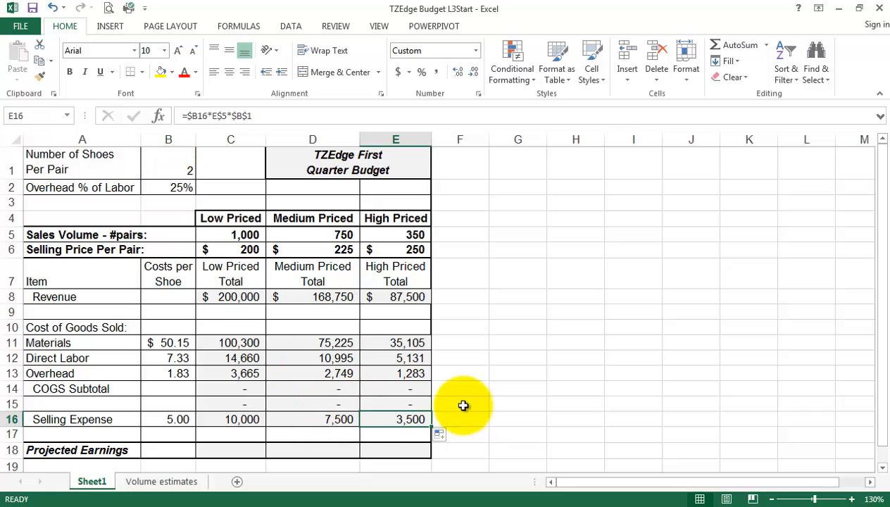
left_click(315, 371)
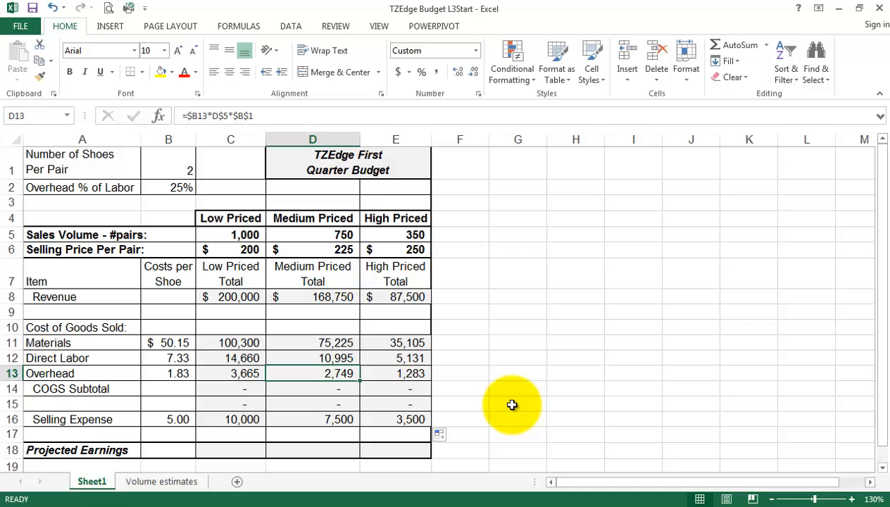
Clear the unwanted dash results from row 15 and check C14's formula.
left_click_drag(243, 406, 387, 404)
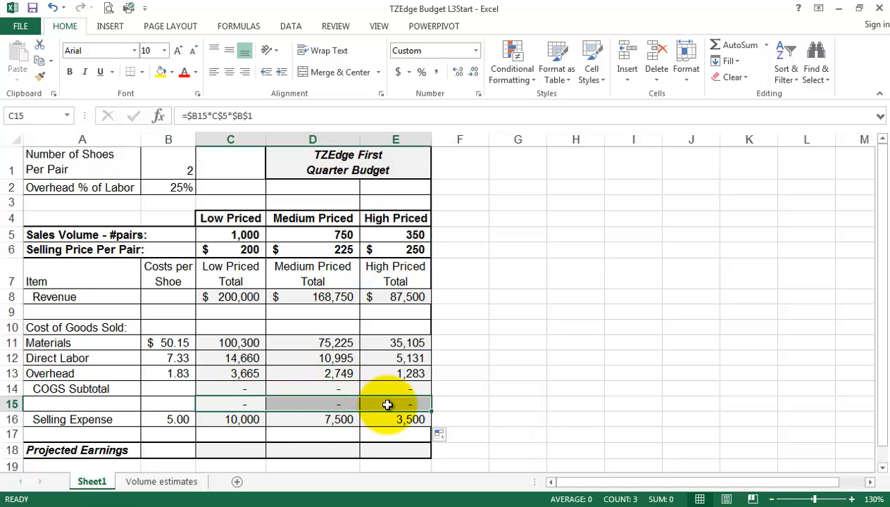
key("Delete")
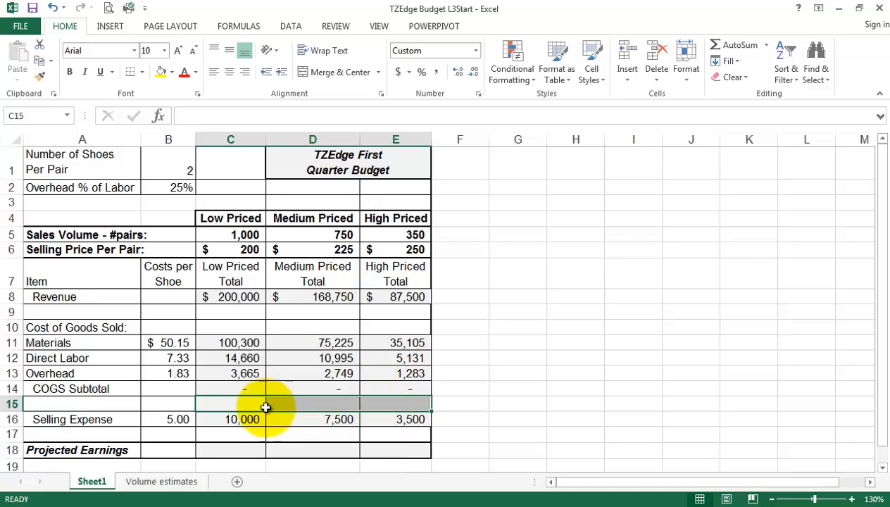
left_click(231, 389)
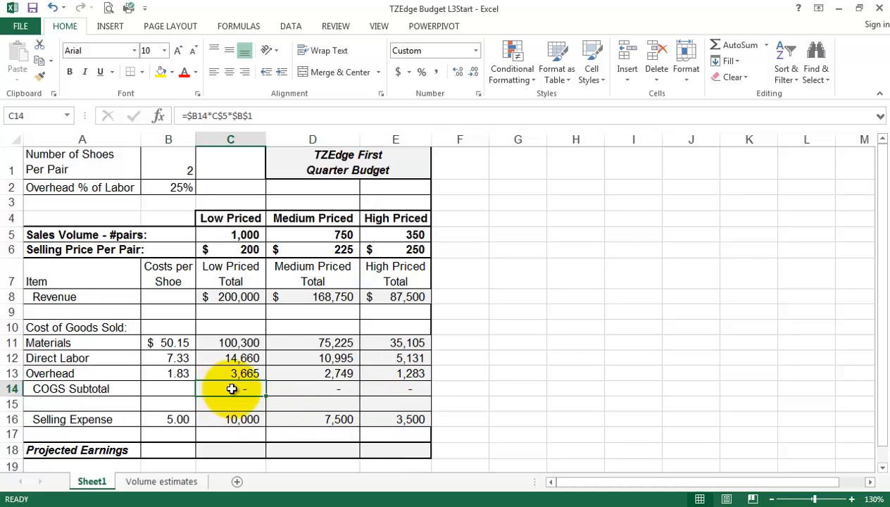
Try an AutoSum subtotal in B14, then clear the whole B14:E14 row.
left_click(167, 389)
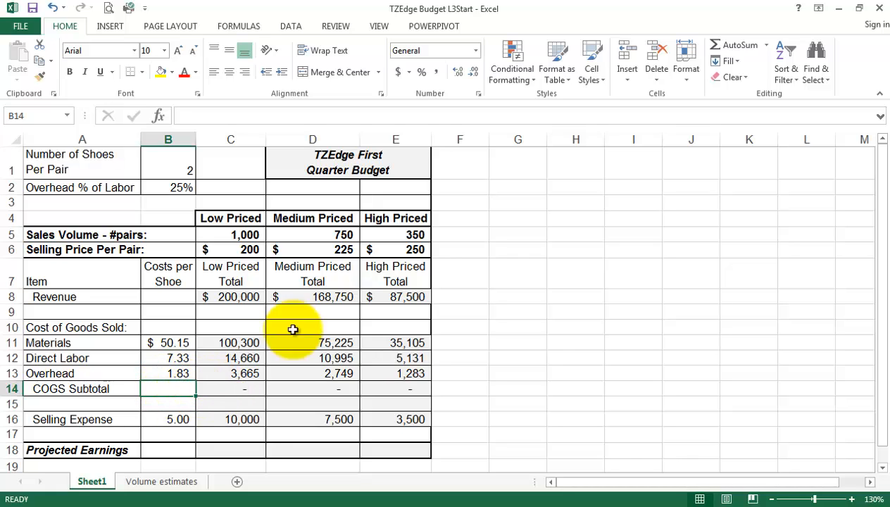
left_click(735, 47)
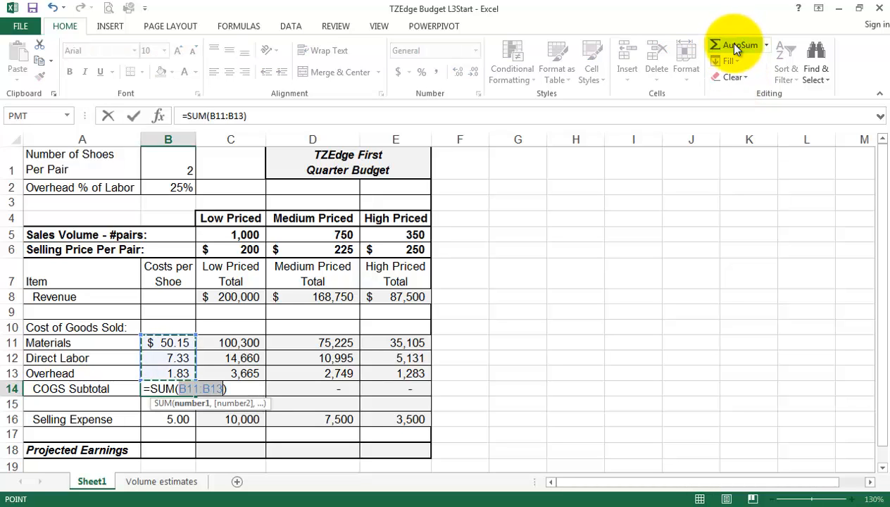
key("Return")
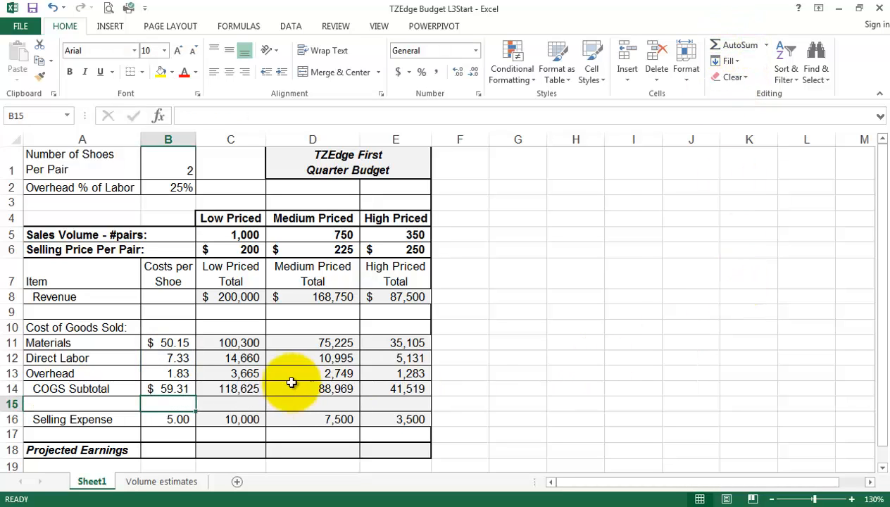
left_click(242, 390)
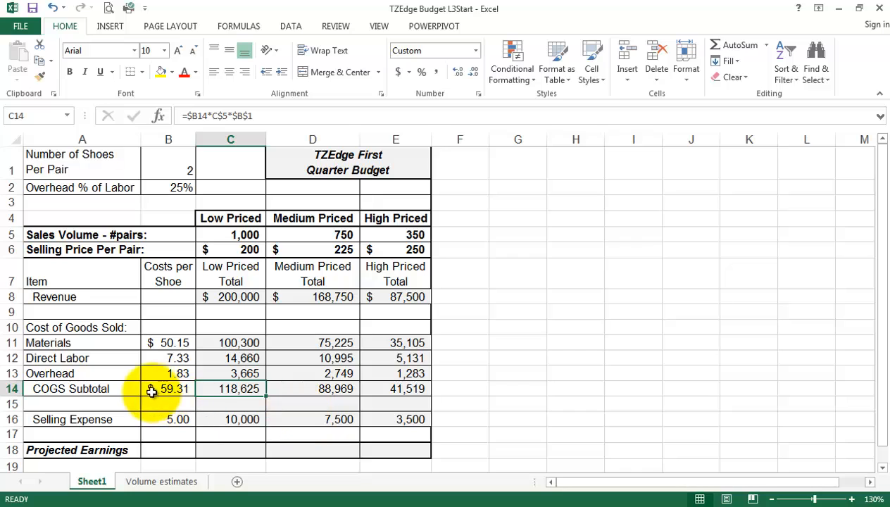
left_click_drag(156, 388, 397, 390)
key("Delete")
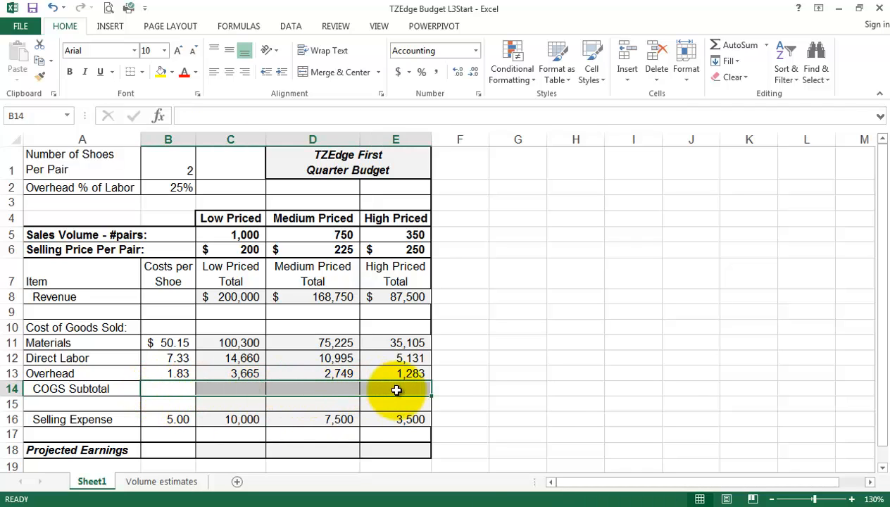
AutoSum the costs in C14 and fill to E14: 118,625, 88,969, 41,519.
left_click(239, 388)
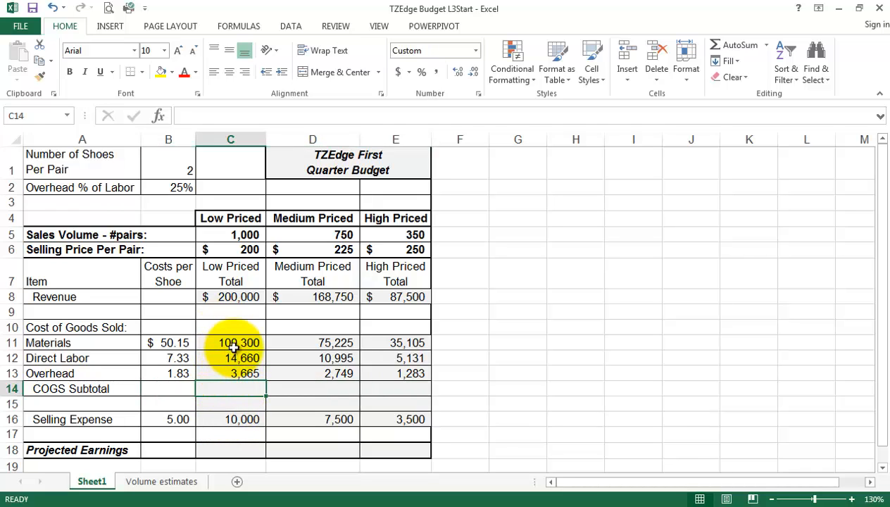
left_click(741, 46)
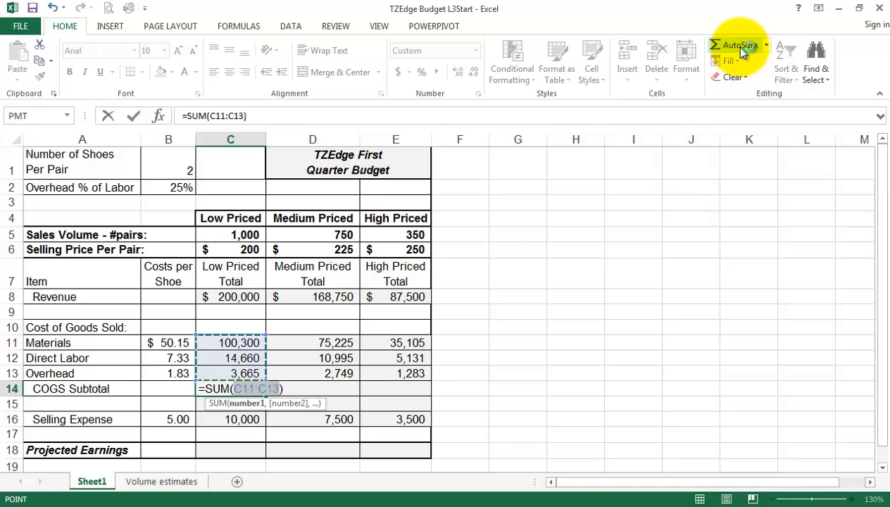
key("Return")
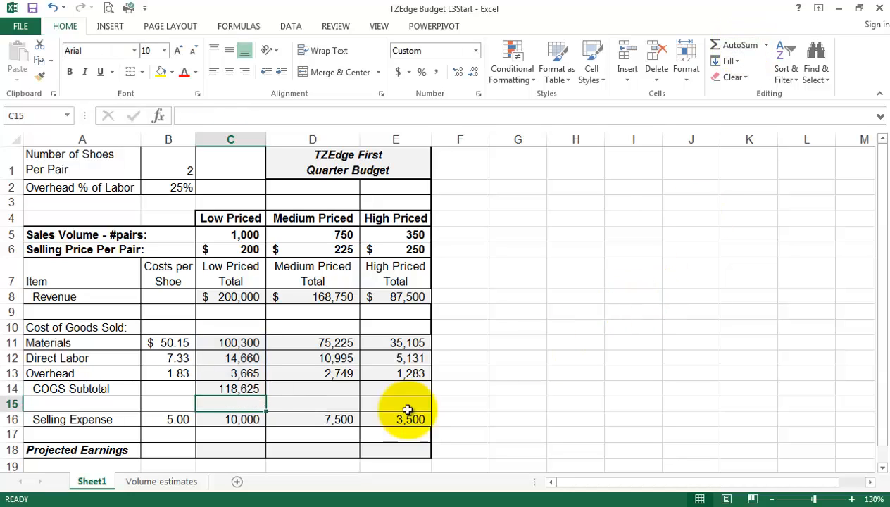
left_click(239, 389)
left_click_drag(267, 396, 415, 394)
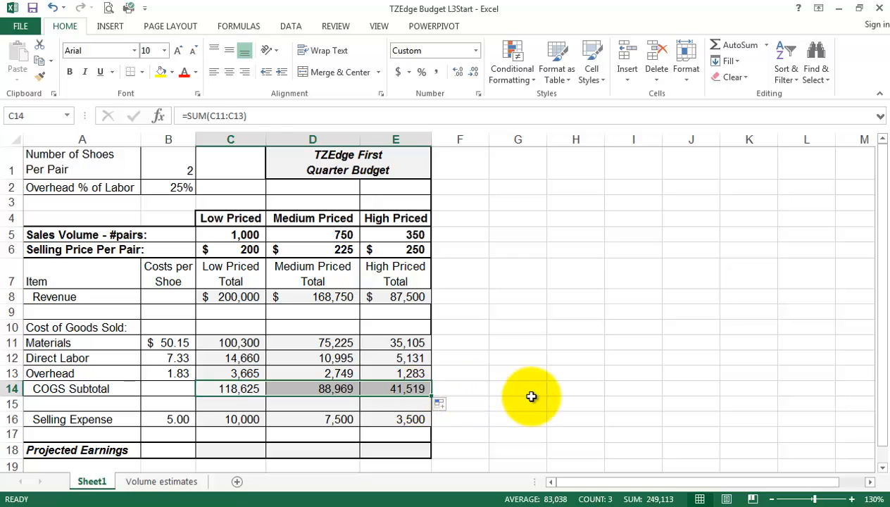
left_click(491, 396)
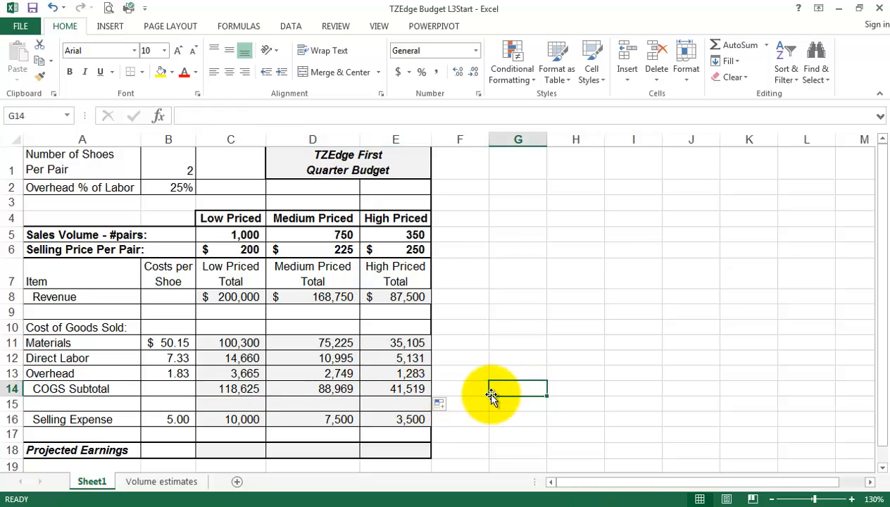
Enter =C8-C14-C16 in C18 for Low Priced Projected Earnings of $71,375.
left_click(256, 454)
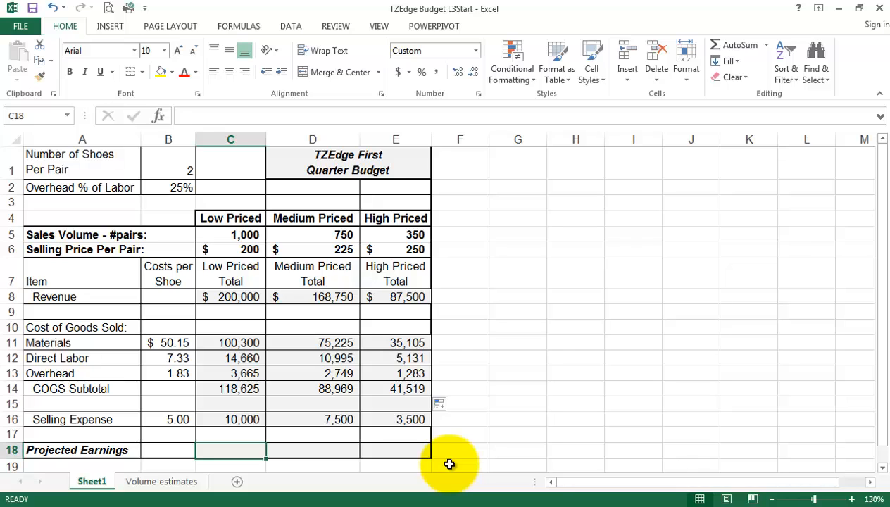
type("=")
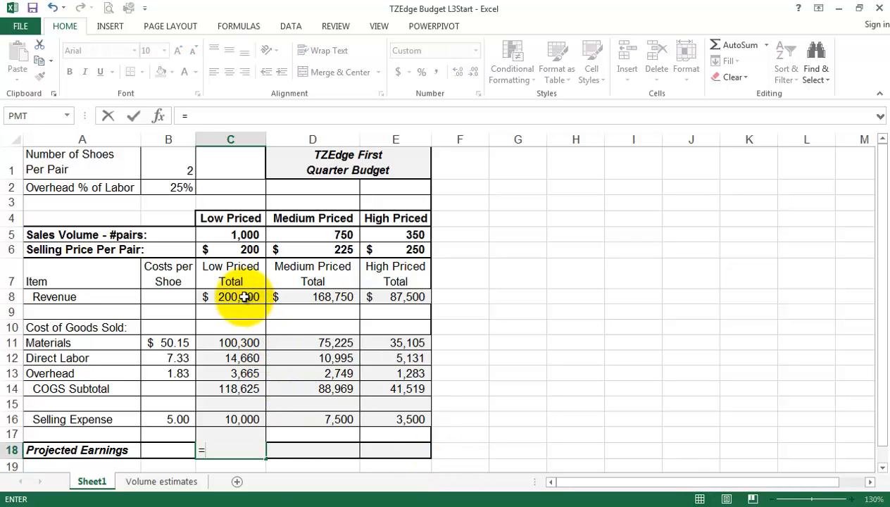
left_click(243, 296)
type("-")
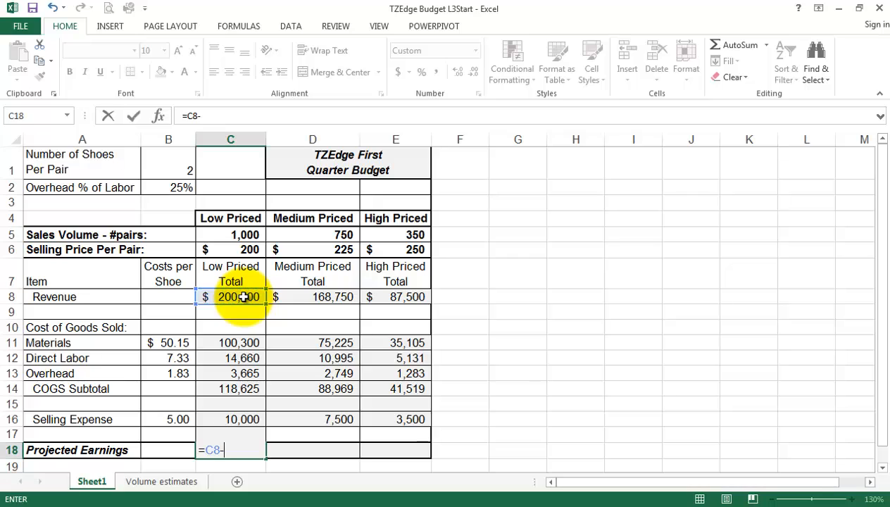
left_click(223, 390)
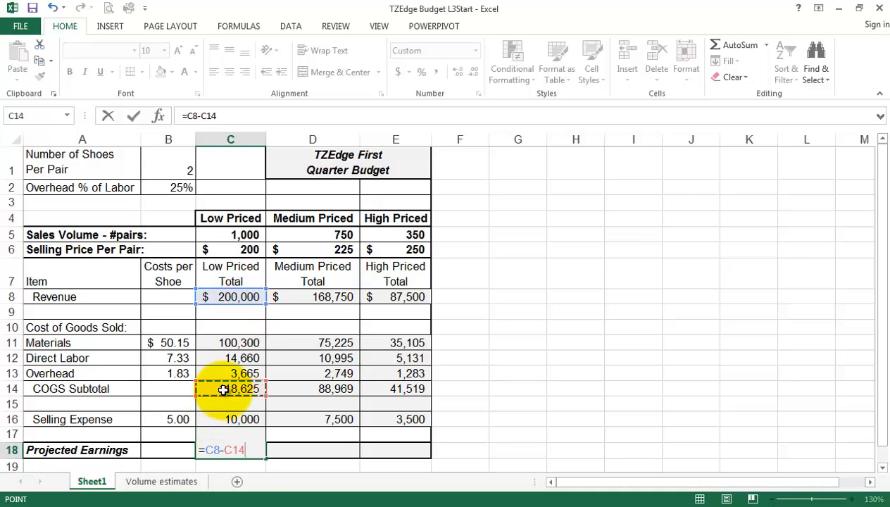
type("-")
left_click(237, 421)
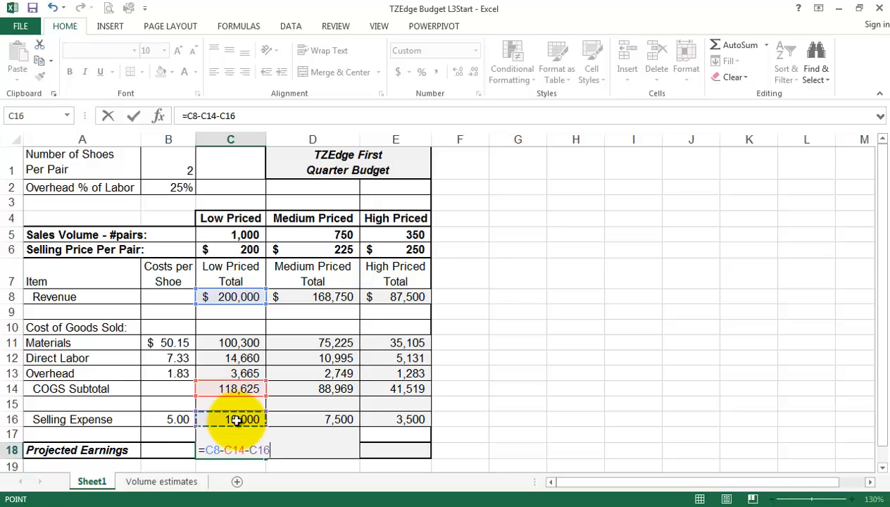
key("Return")
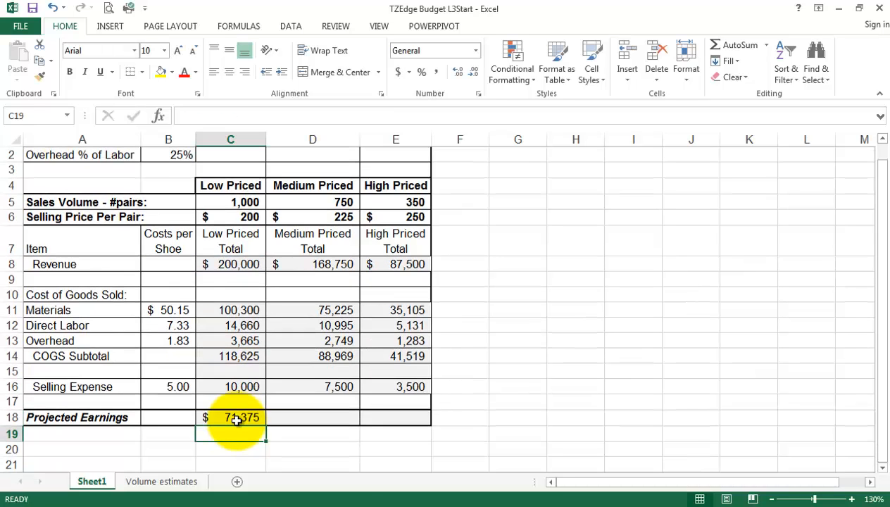
left_click(238, 418)
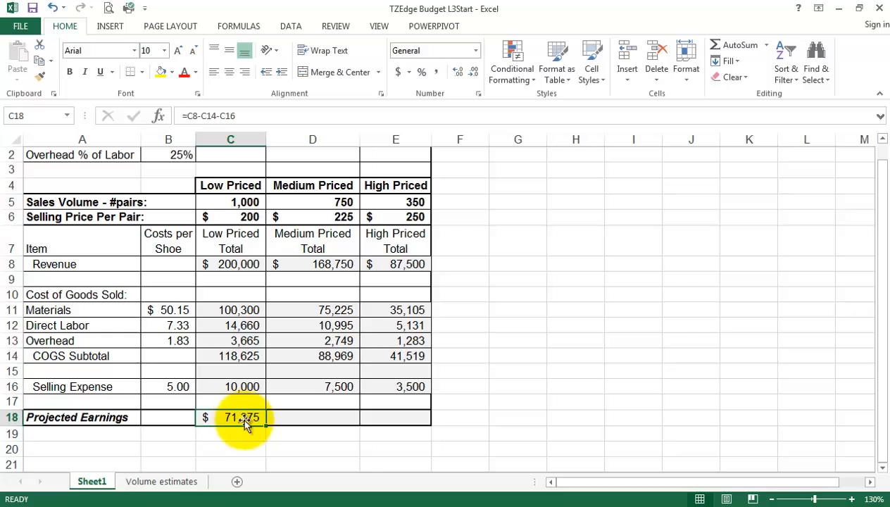
Zoom out one step to view the whole budget and review the title and C5.
left_click(772, 499)
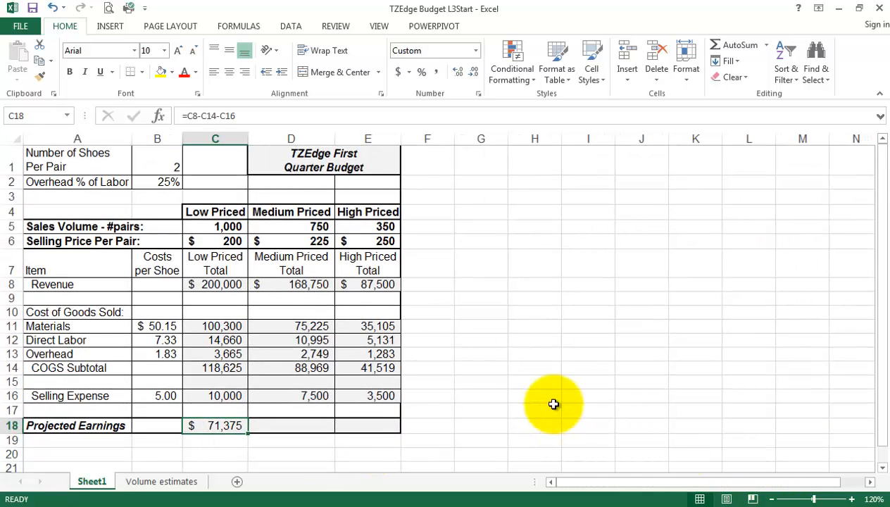
left_click(345, 158)
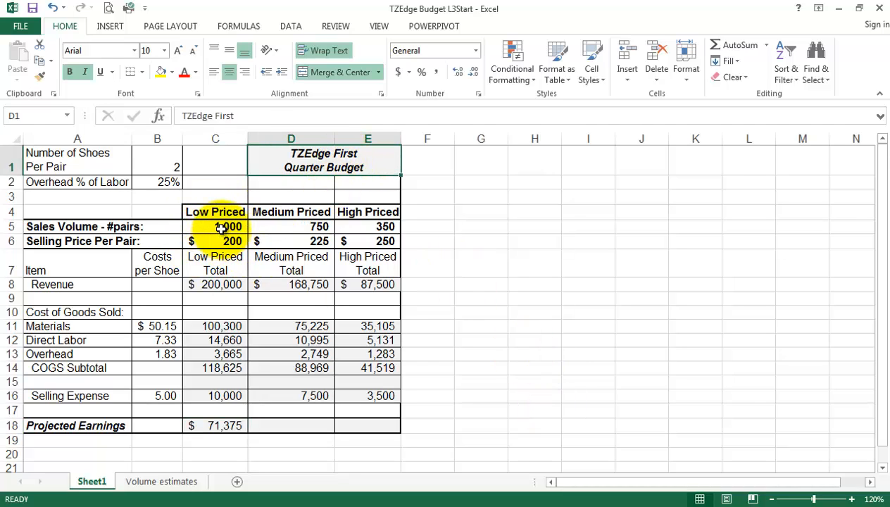
left_click(221, 227)
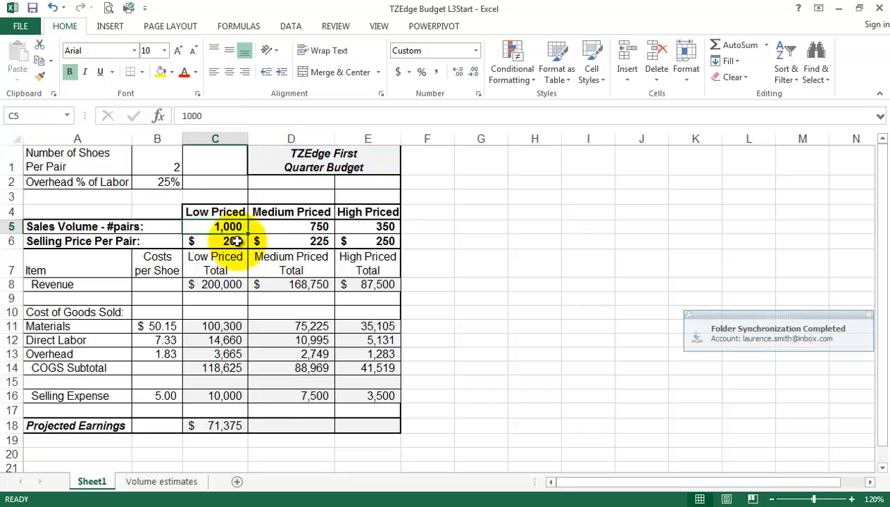
left_click(209, 427)
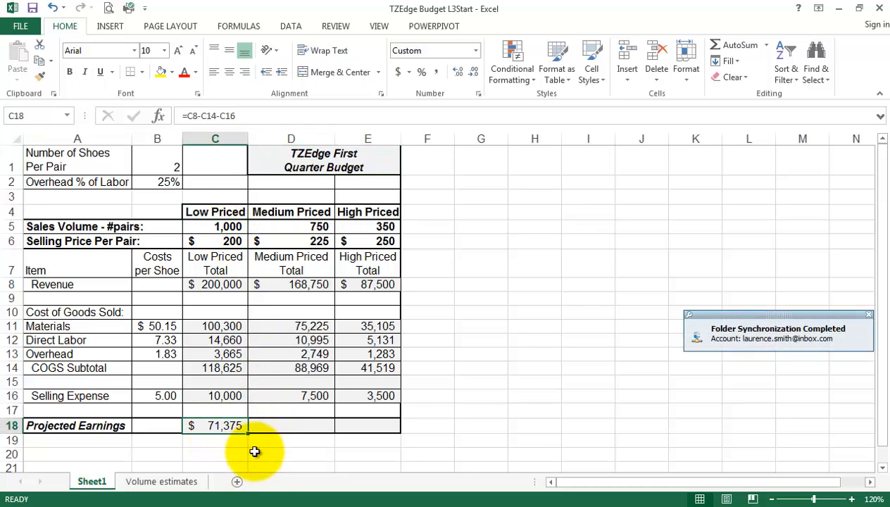
Fill C18's earnings formula to E18 ($72,281, $42,481) and check the C6 and D6 prices.
left_click_drag(249, 433, 386, 431)
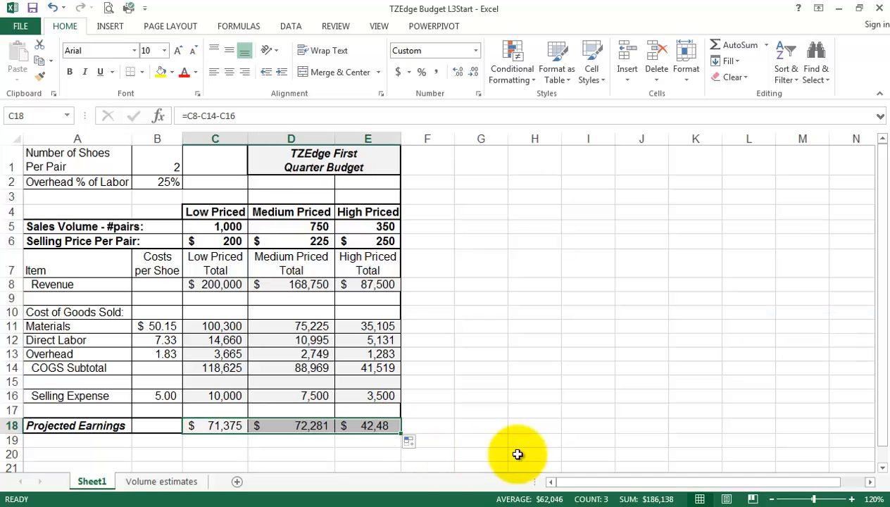
left_click(484, 425)
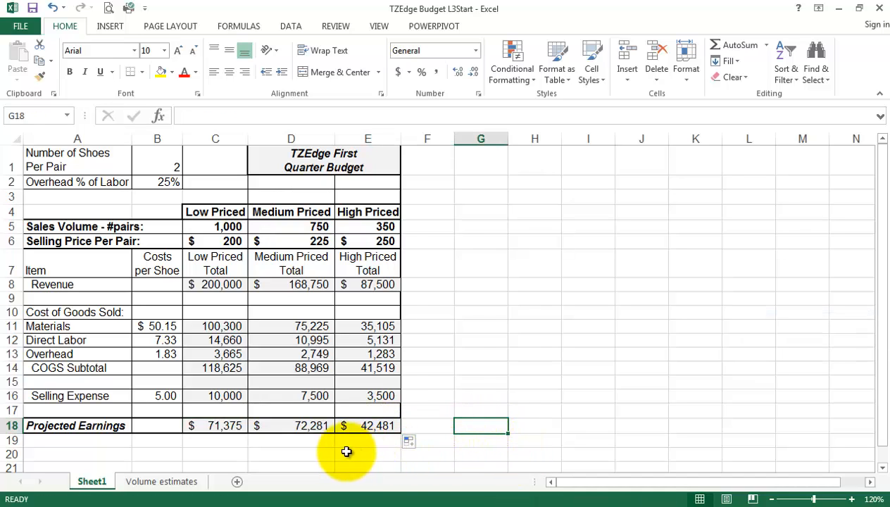
left_click(219, 241)
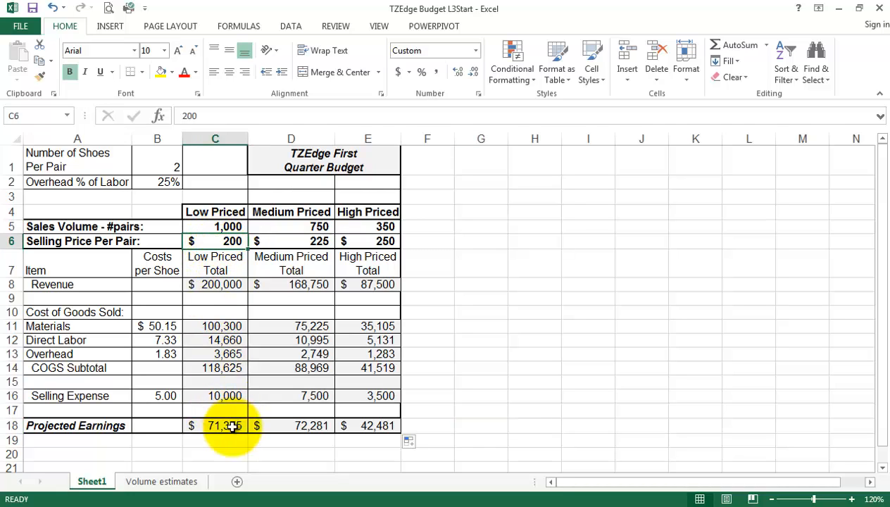
left_click(295, 240)
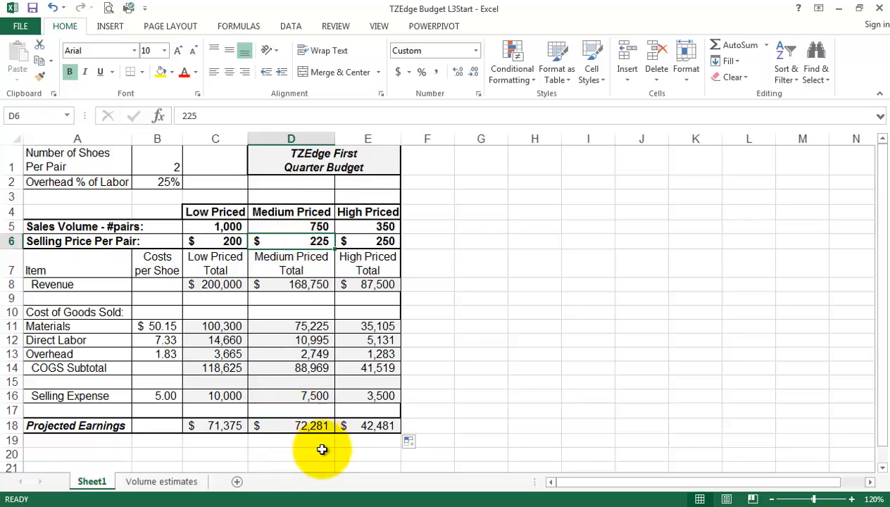